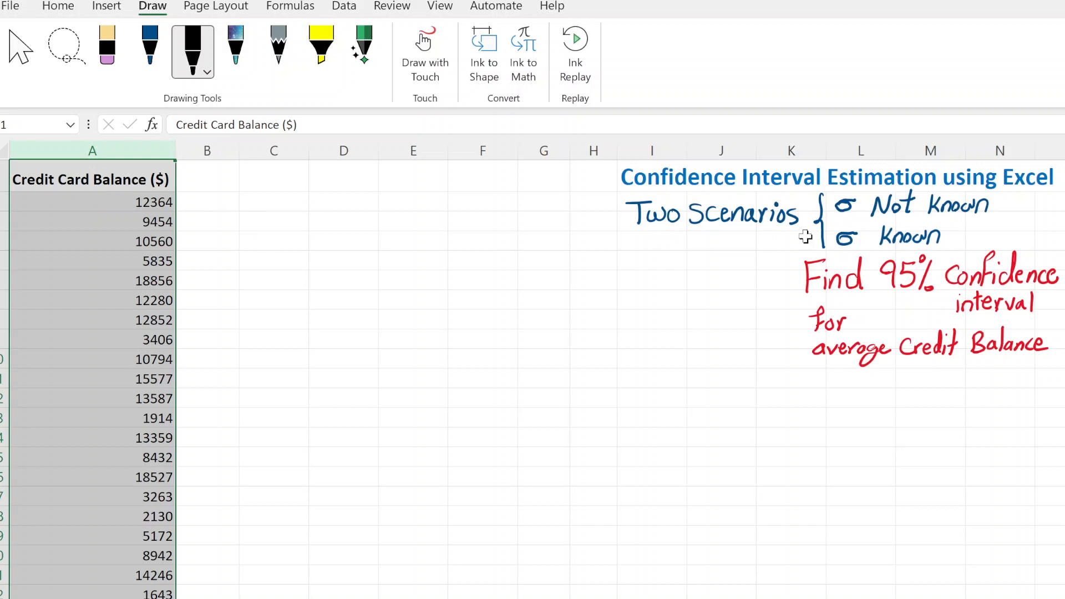
click(833, 281)
click(960, 284)
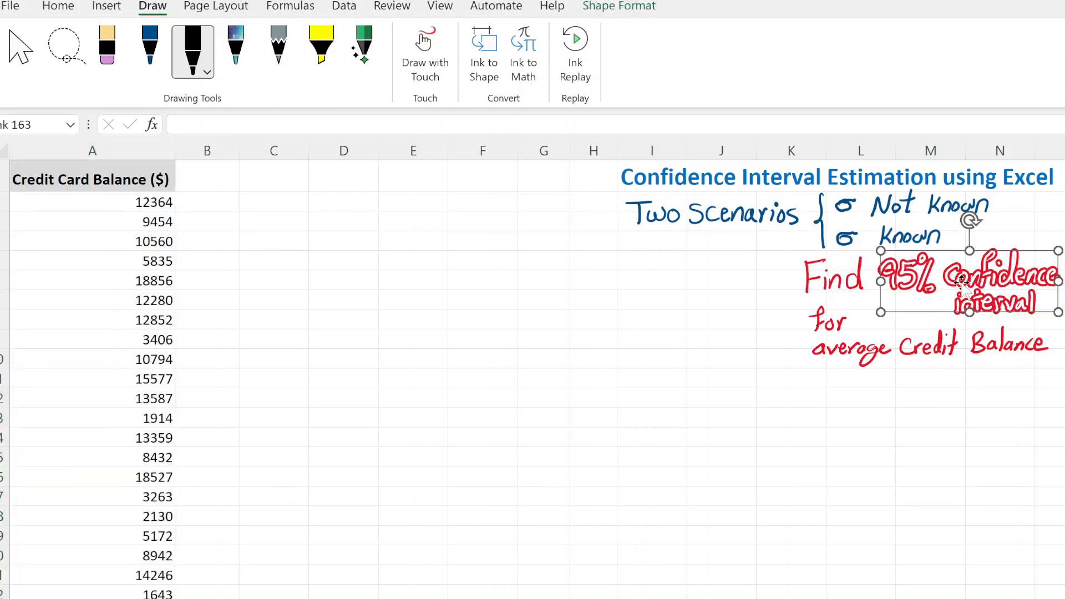
click(859, 355)
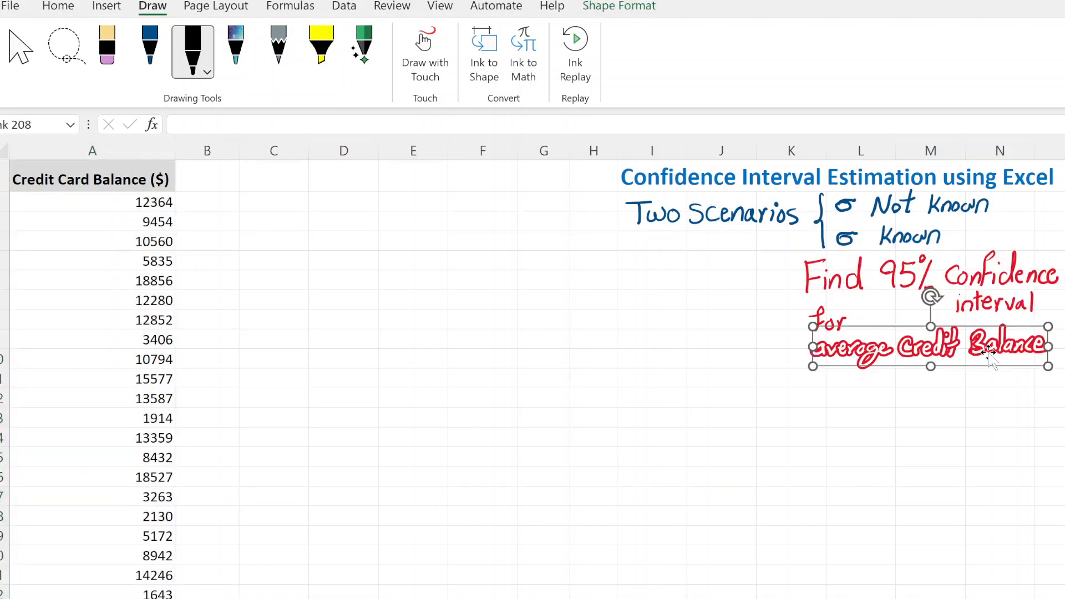
drag(809, 375, 708, 445)
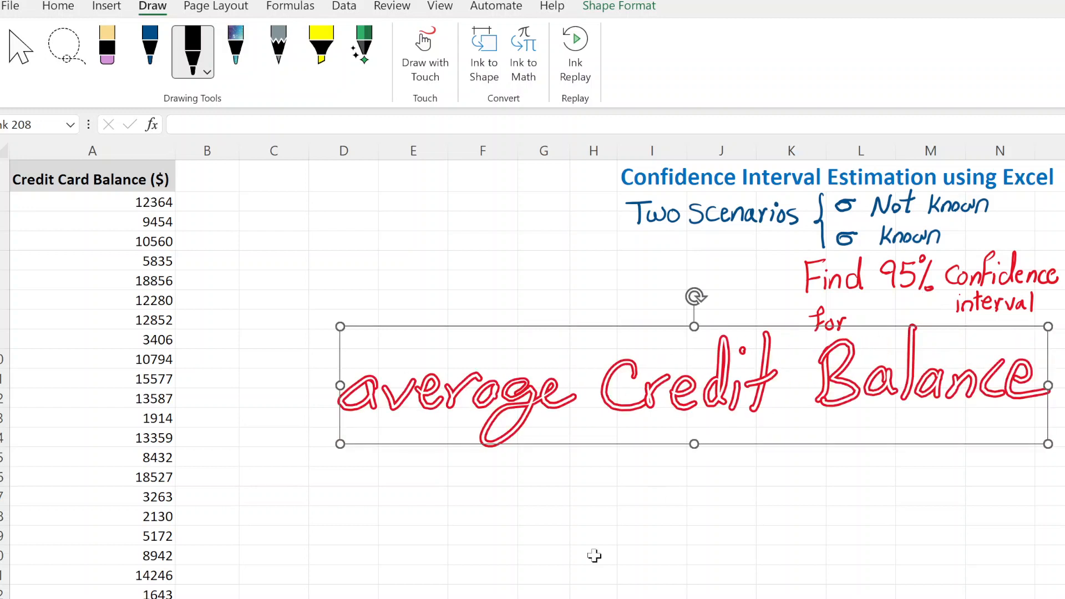
click(594, 555)
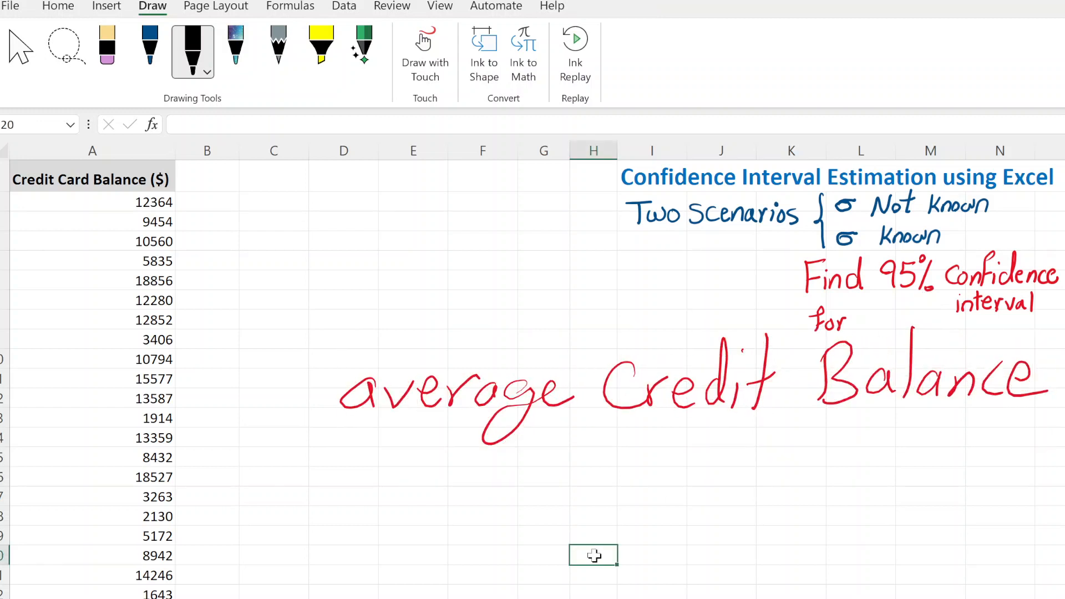
key(ctrl+z)
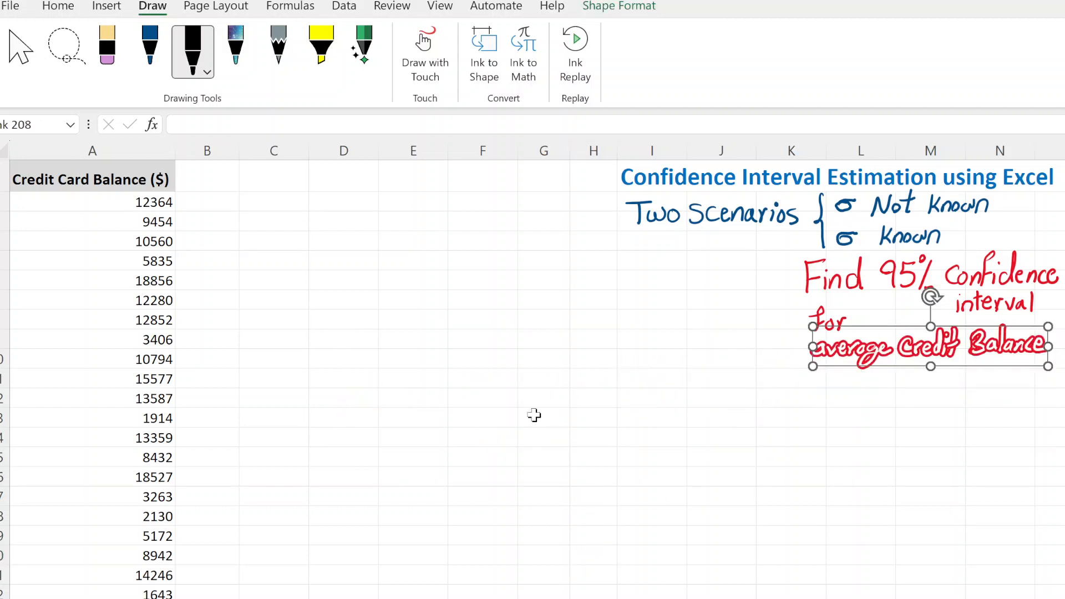
click(691, 217)
click(764, 264)
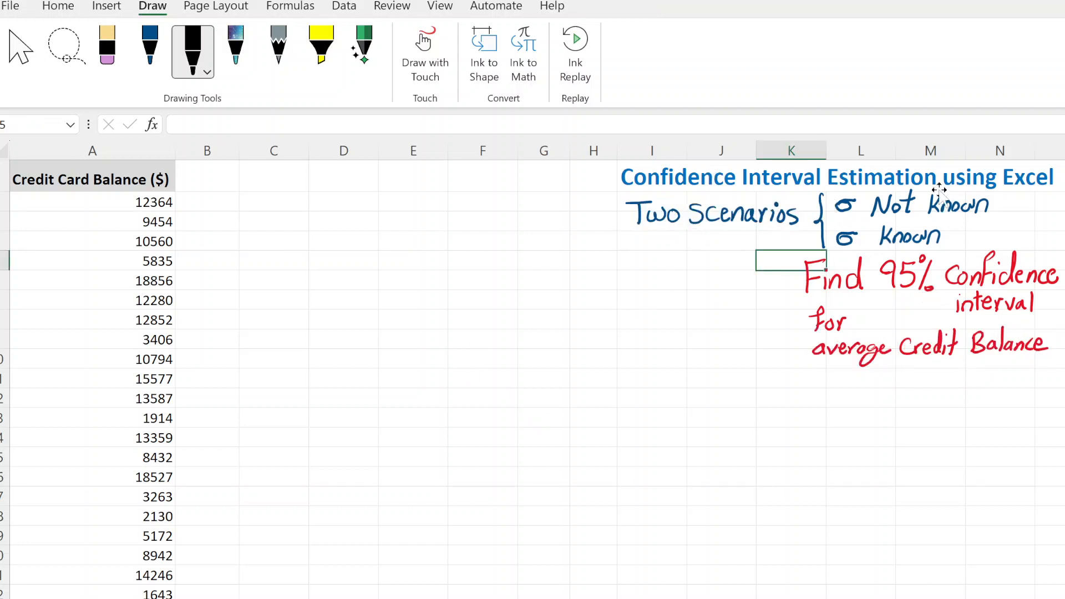
click(905, 205)
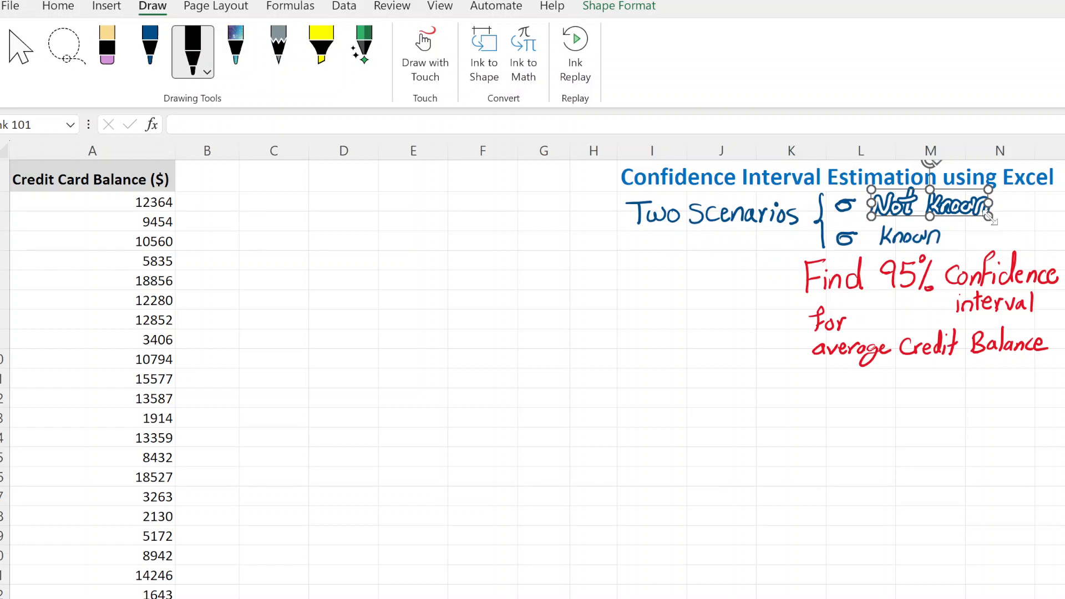
drag(991, 218, 1020, 231)
key(ctrl+z)
click(122, 142)
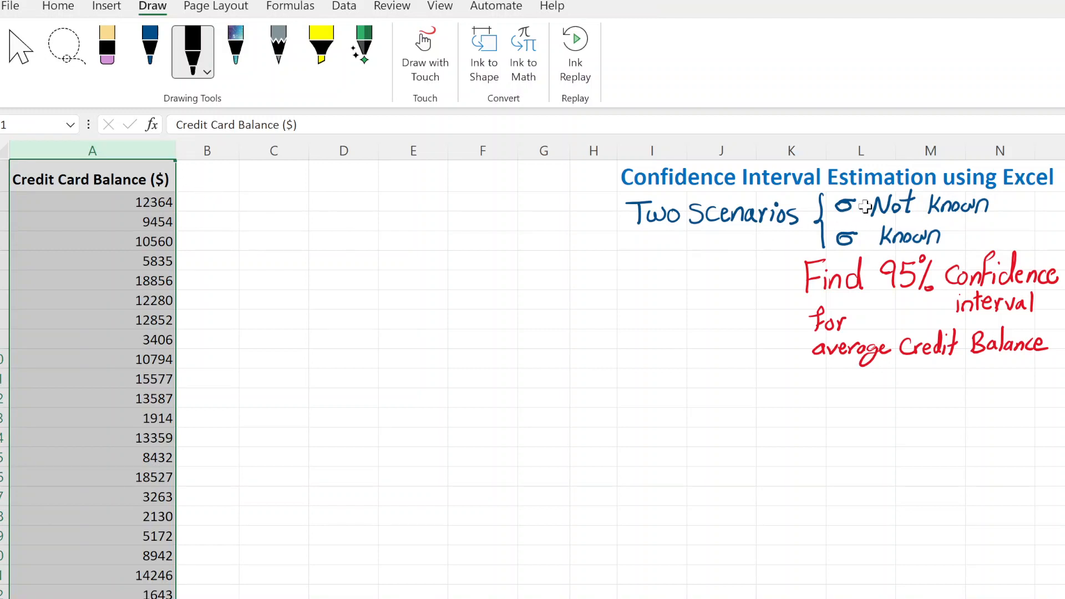
click(849, 236)
click(913, 239)
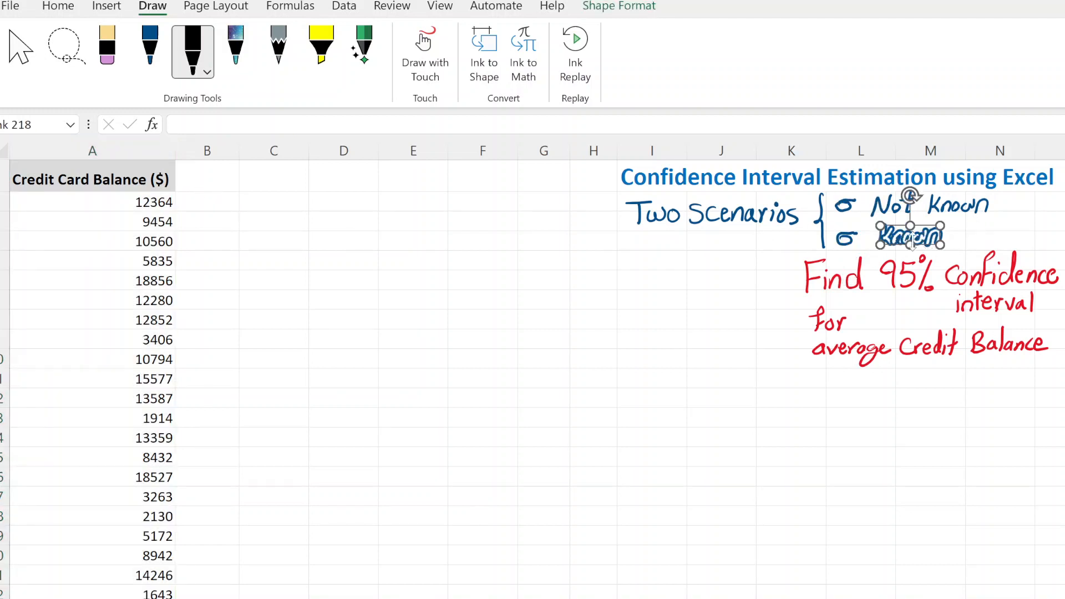
click(681, 303)
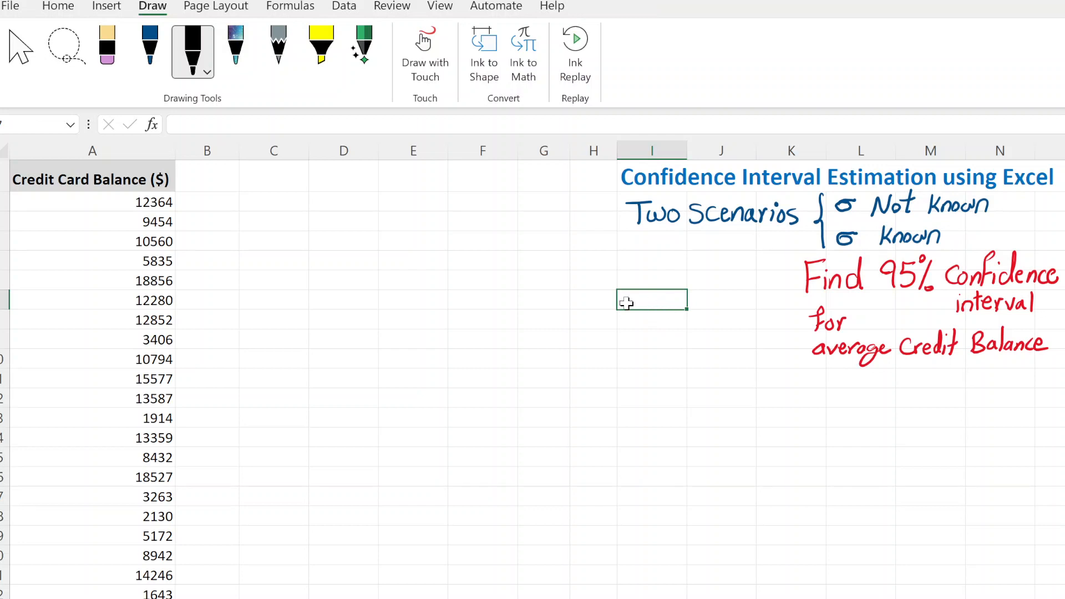
Step: Select the Credit Card Balance ($) column and open the Data Analysis tools
click(100, 147)
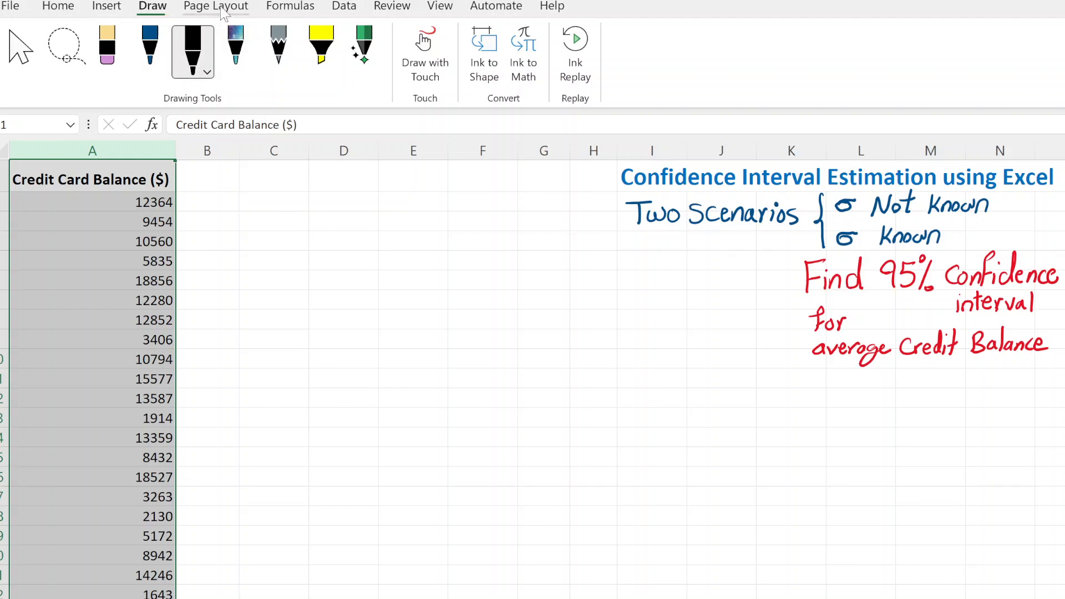
click(343, 8)
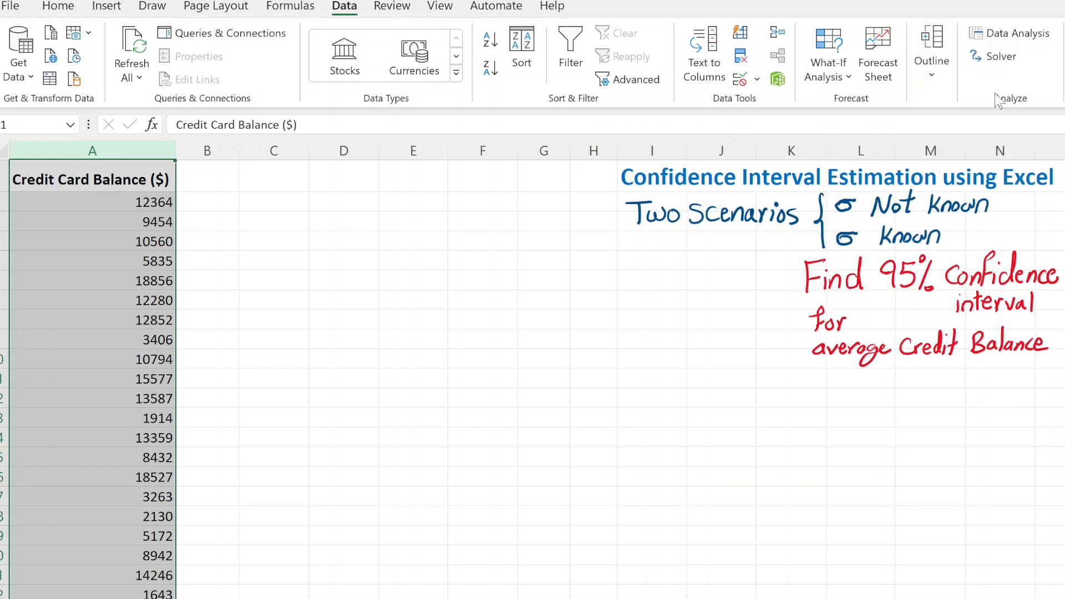
click(997, 38)
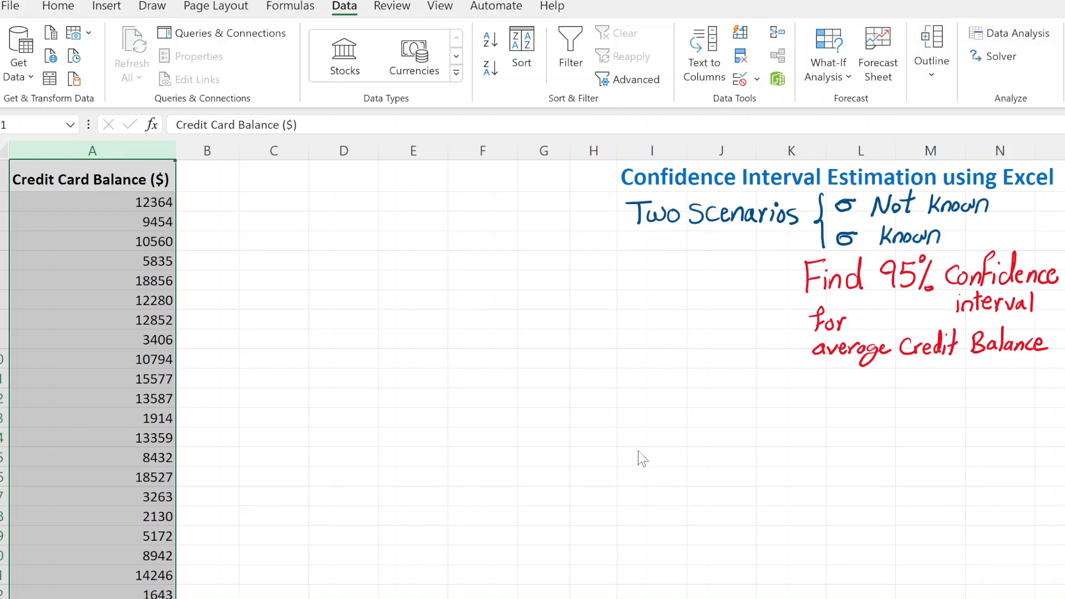
Step: Paste the picture of the Data Analysis dialog with Descriptive Statistics chosen onto the sheet, and move it out of view
click(597, 336)
key(ctrl+v)
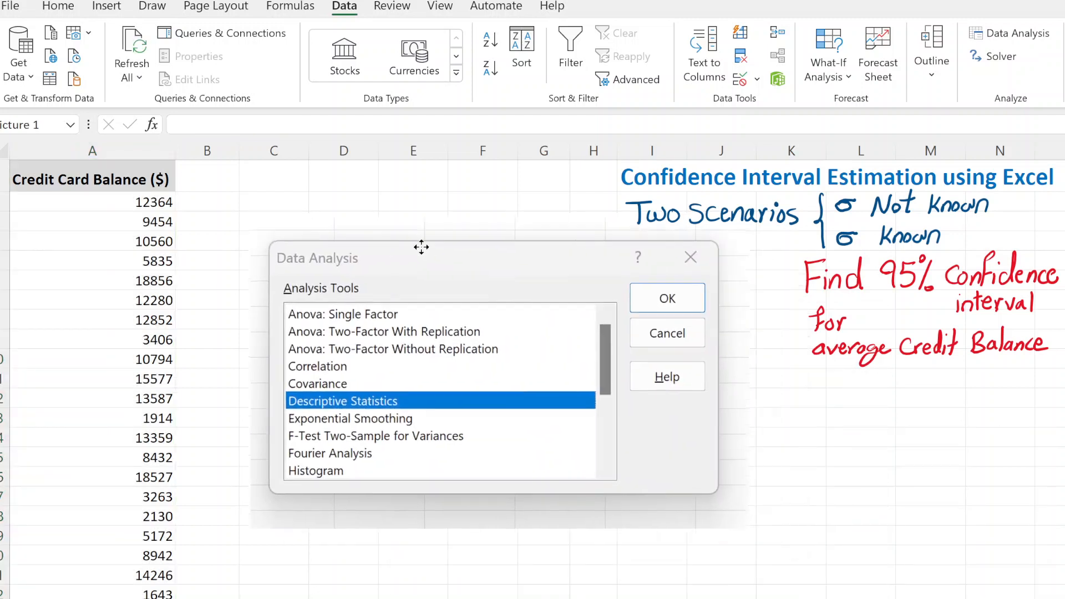
drag(421, 248, 415, 296)
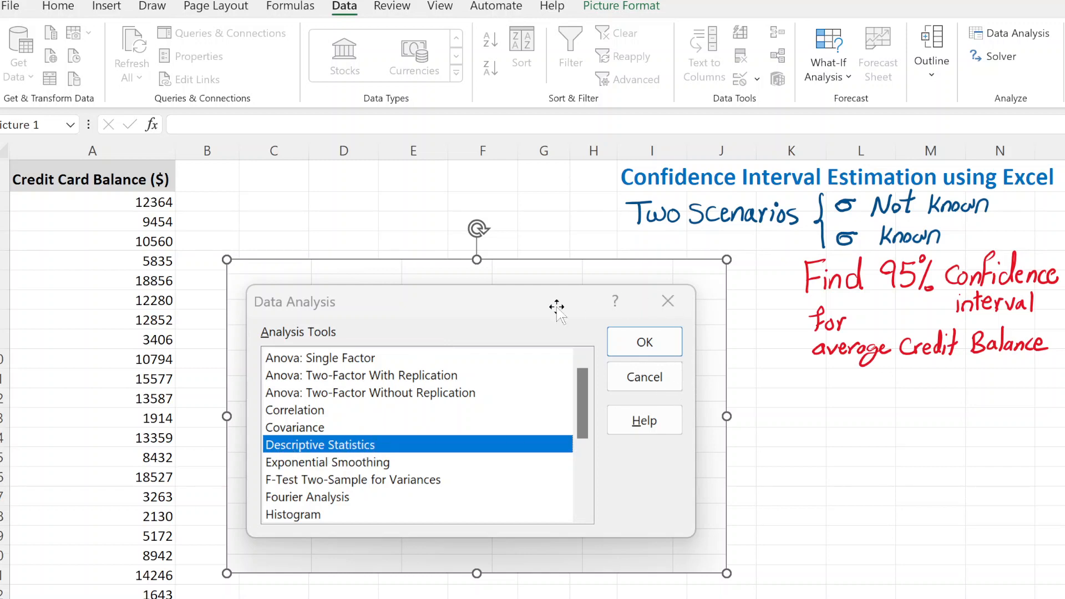
drag(556, 332, 1064, 555)
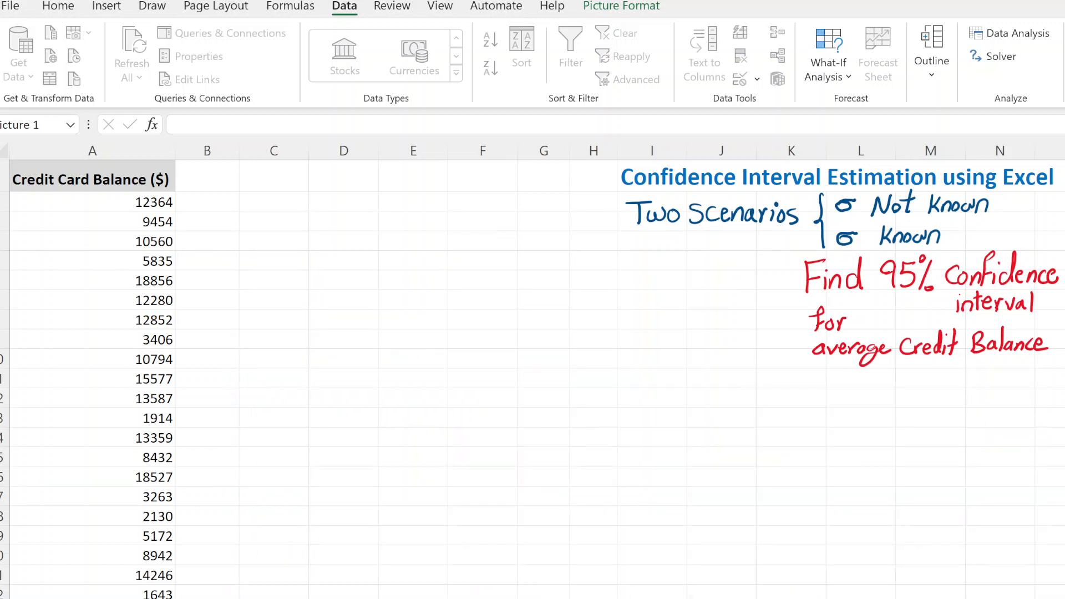
Step: Paste the picture of the Descriptive Statistics settings onto the sheet and place it so that columns A to C stay uncovered
key(ctrl+v)
drag(461, 283, 447, 213)
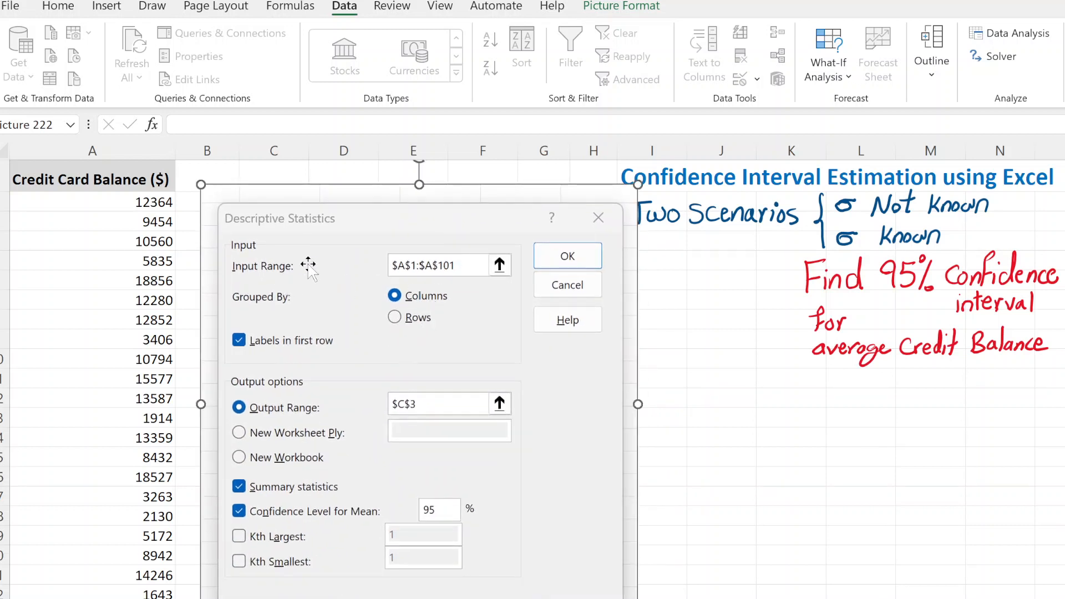
click(89, 150)
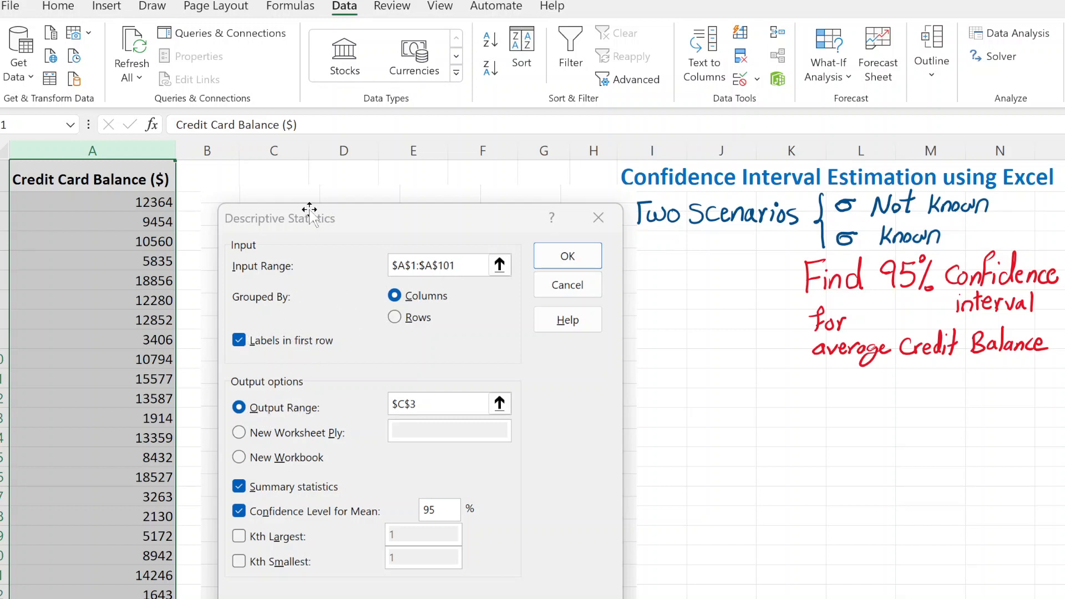
drag(310, 211, 464, 216)
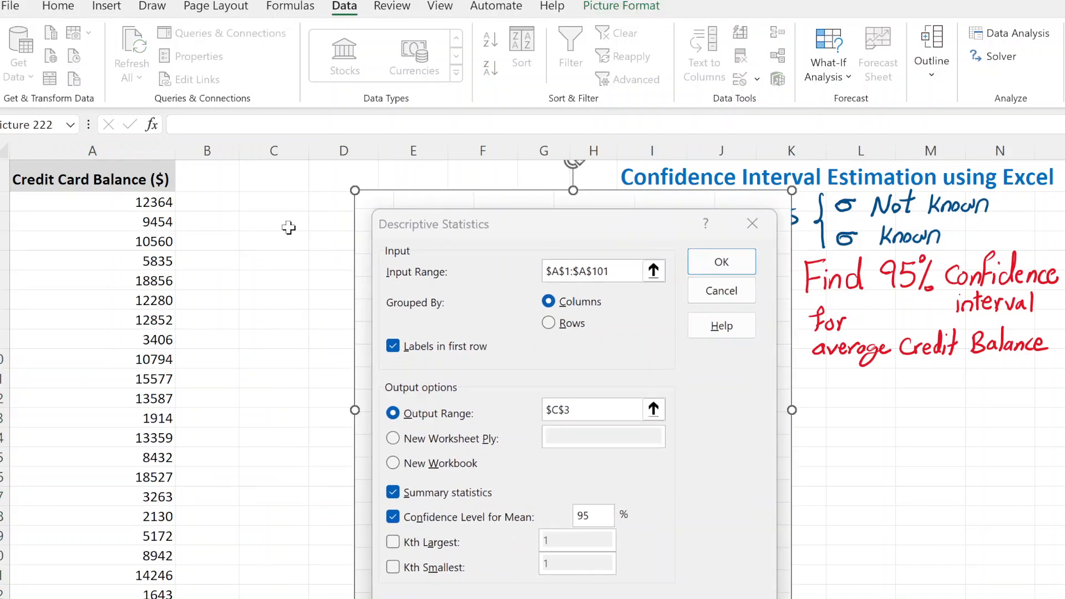
Step: Generate summary statistics for A1:A101 with labels in the first row, a 95% confidence level for the mean and output at C3
click(267, 221)
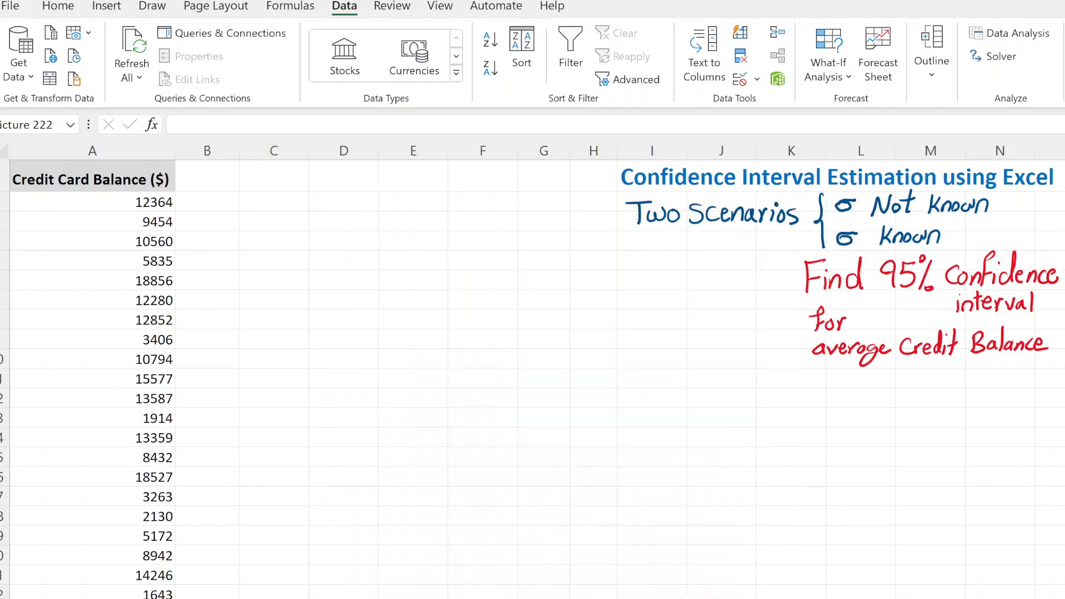
scroll(532, 377, down, 1)
scroll(604, 447, up, 1)
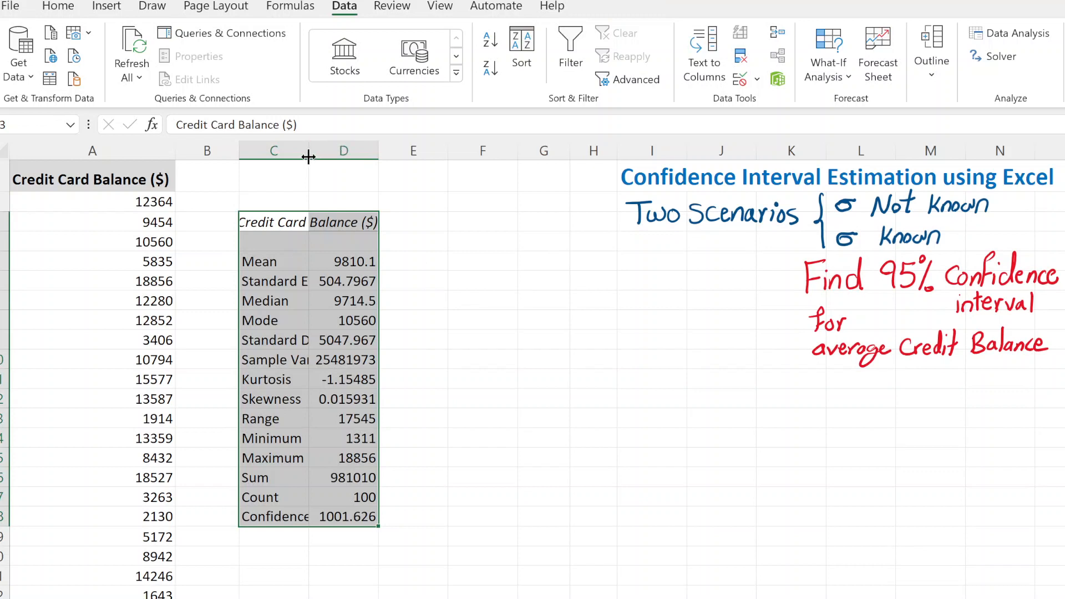
Step: Widen columns C and D to fit the statistics table, and narrow columns B and F
drag(239, 150, 221, 151)
drag(293, 149, 334, 147)
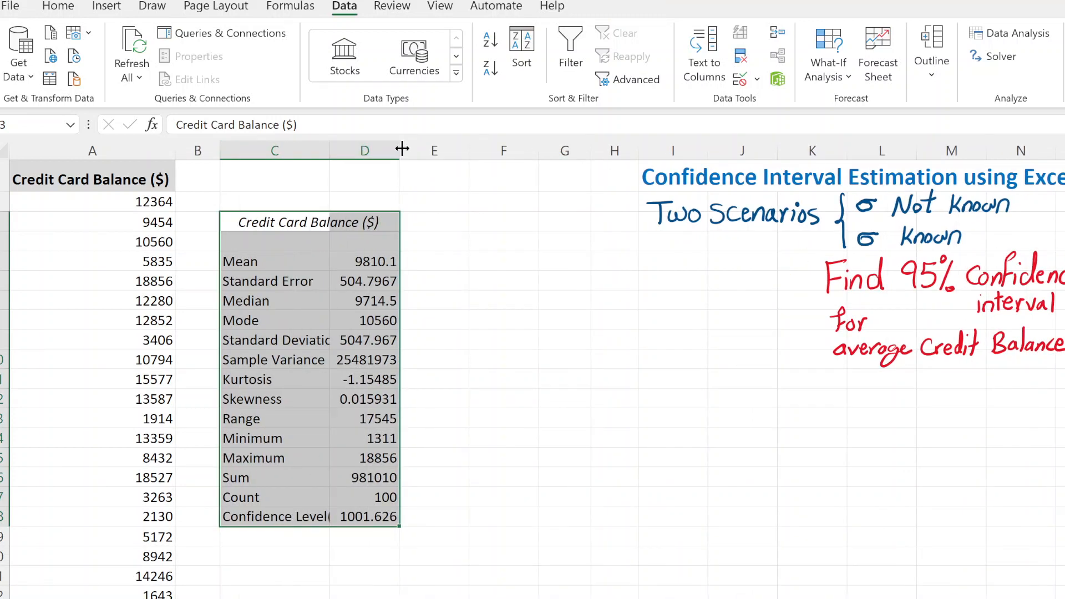
drag(401, 148, 414, 149)
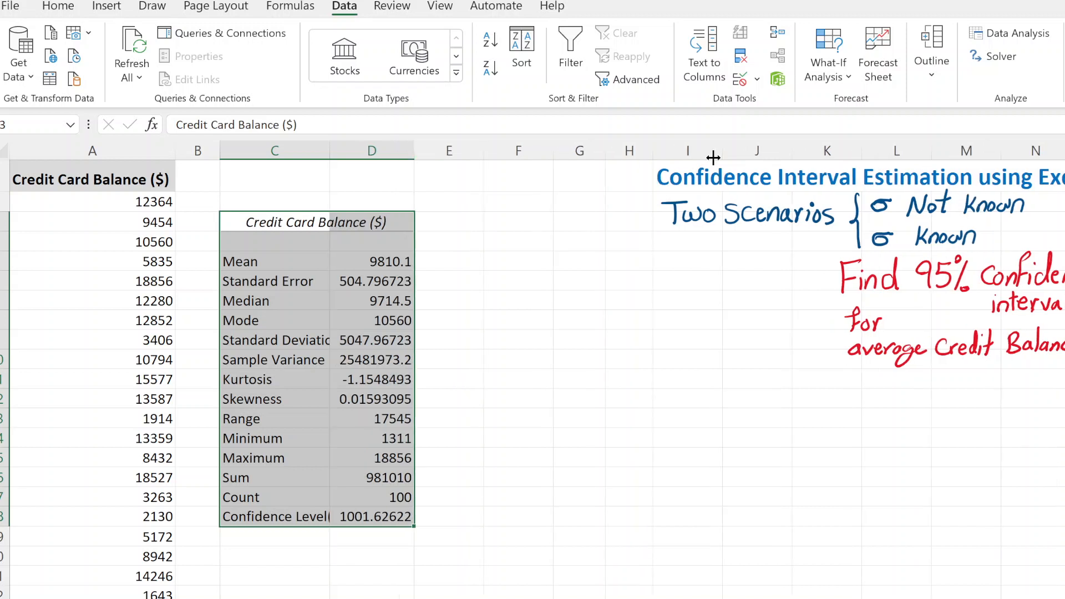
drag(553, 152, 539, 153)
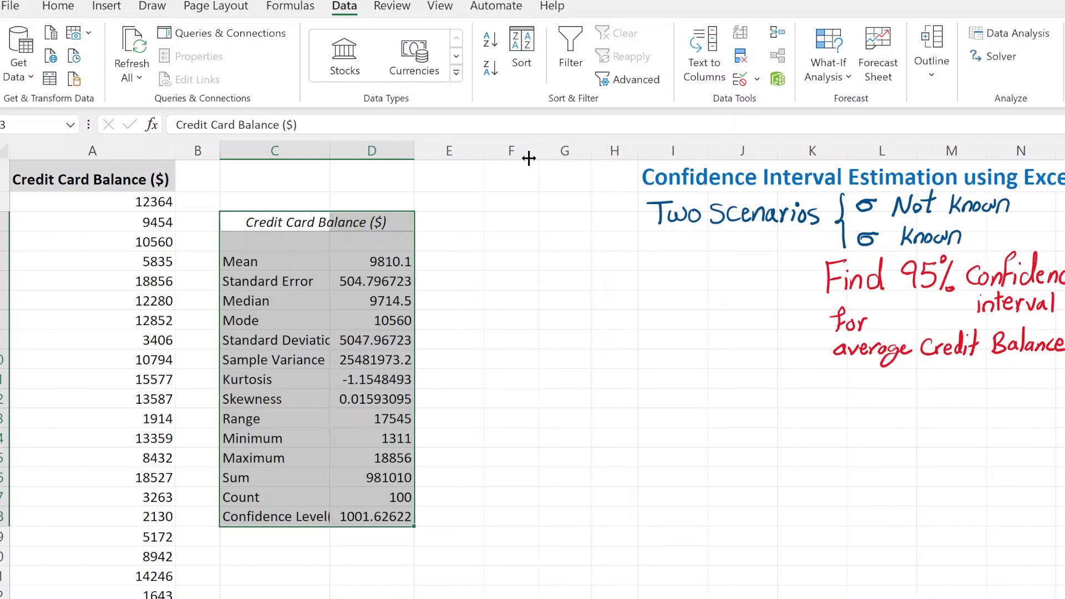
click(271, 223)
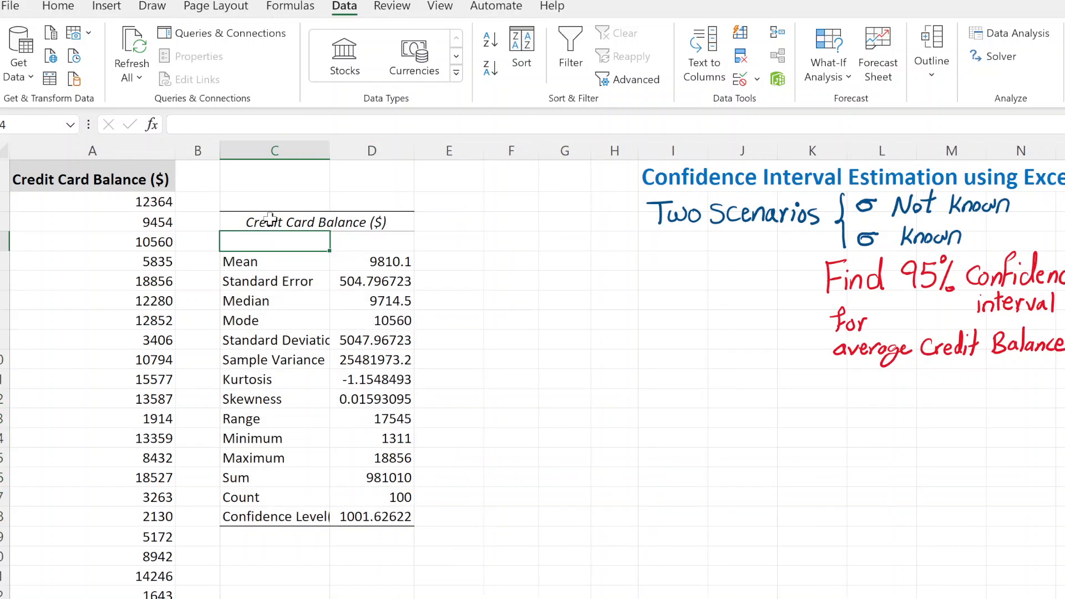
click(369, 222)
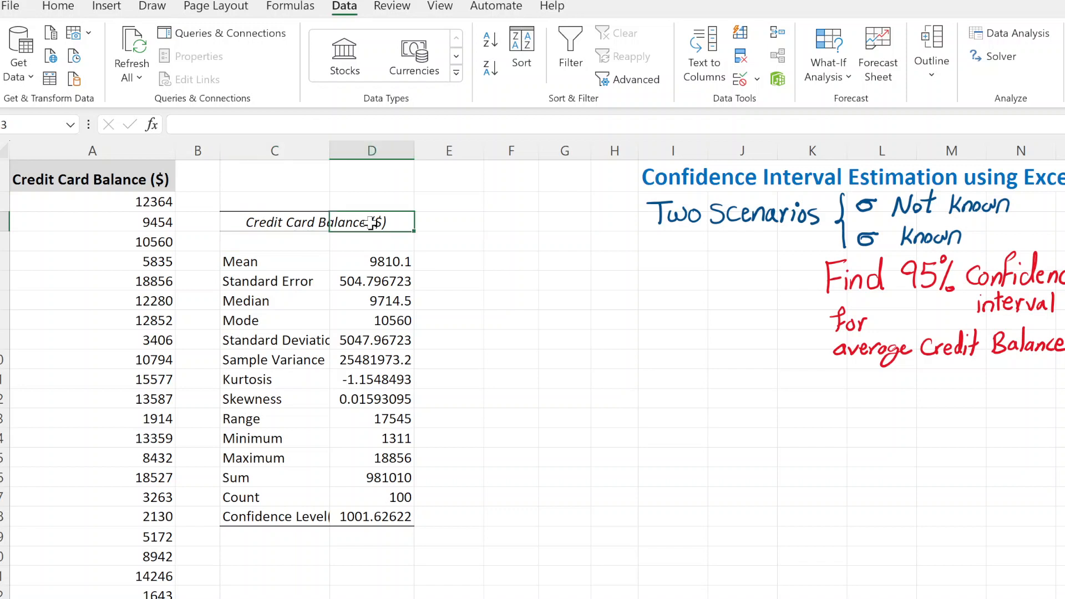
click(266, 261)
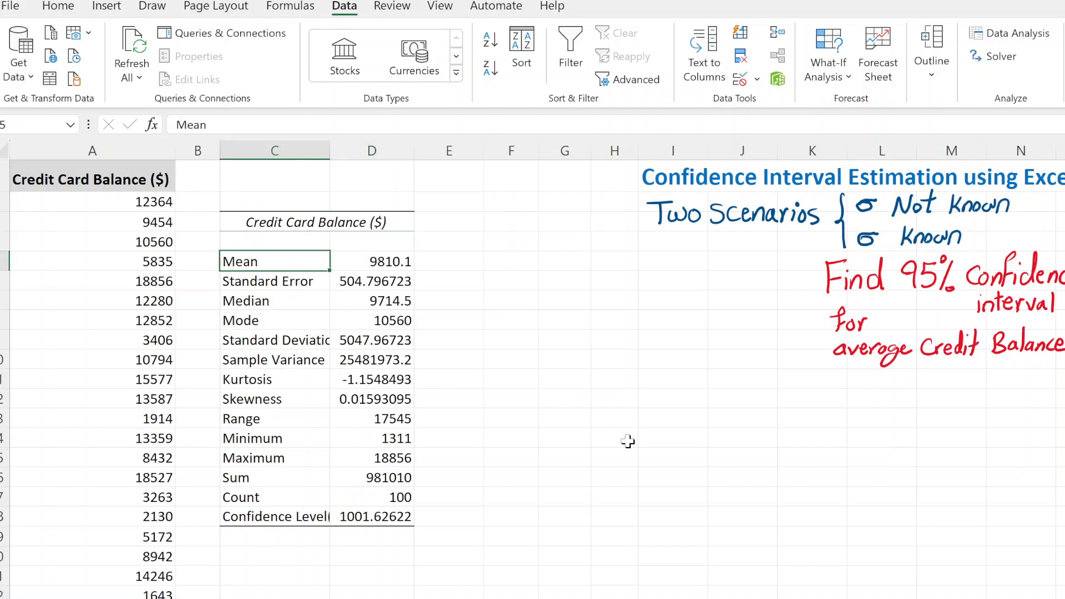
Step: Handwrite the sample mean formula in black ink beside the Mean value: = x̄ = Σ xi from i=1 to 100, over n=100
click(686, 457)
key(alt+j)
key(i)
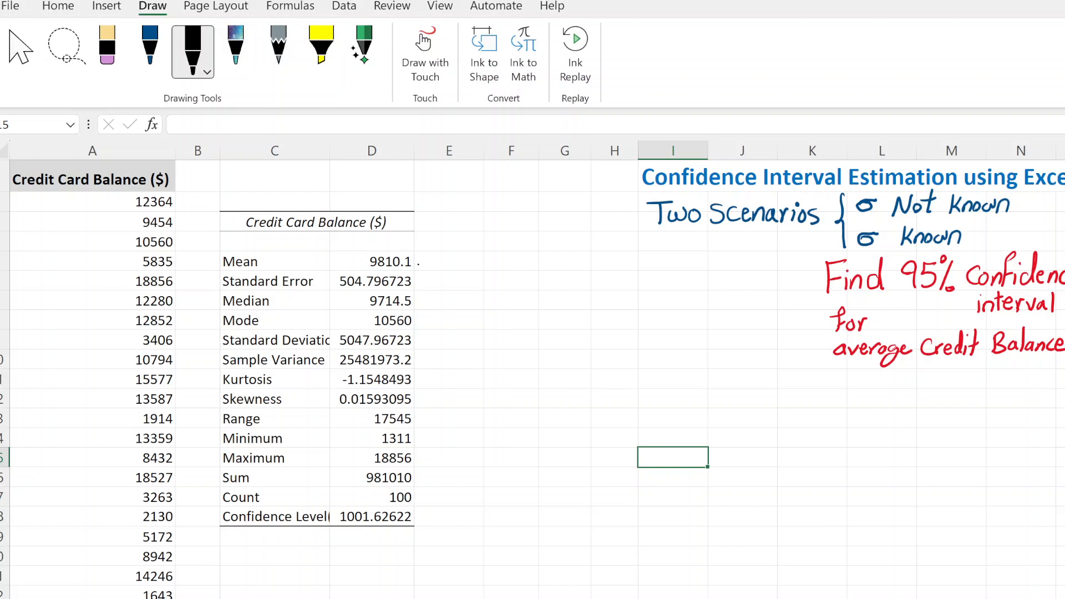
mouse_move(444, 254)
mouse_down()
mouse_move(455, 271)
mouse_move(444, 271)
mouse_move(552, 259)
mouse_up()
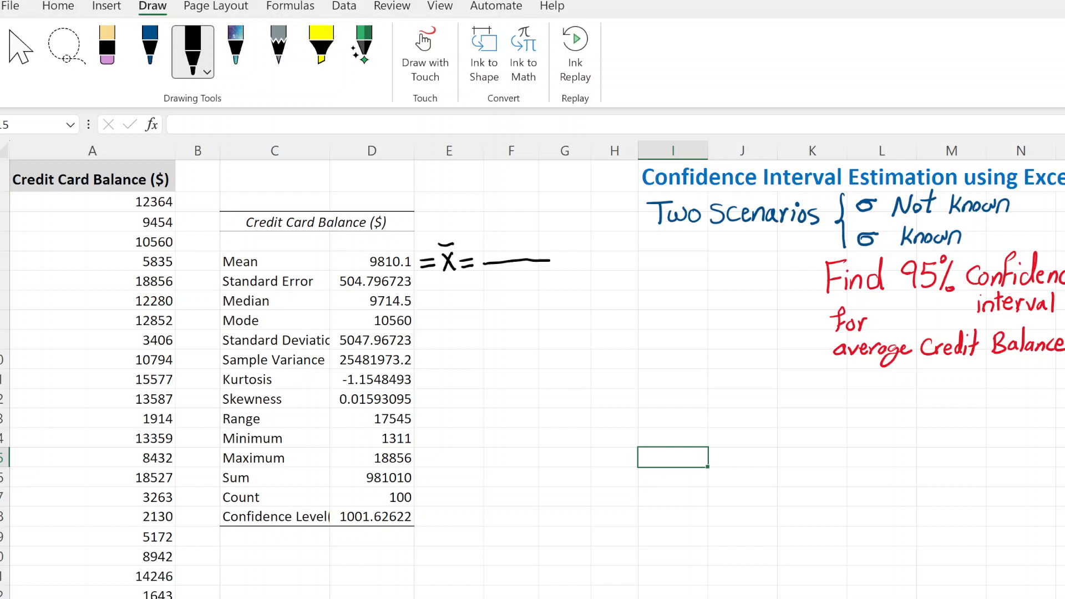
mouse_move(503, 216)
mouse_down()
mouse_move(489, 223)
mouse_move(507, 239)
mouse_move(487, 253)
mouse_up()
drag(483, 199, 483, 210)
mouse_move(491, 200)
mouse_down()
mouse_move(501, 199)
mouse_move(519, 244)
mouse_up()
drag(532, 237, 534, 249)
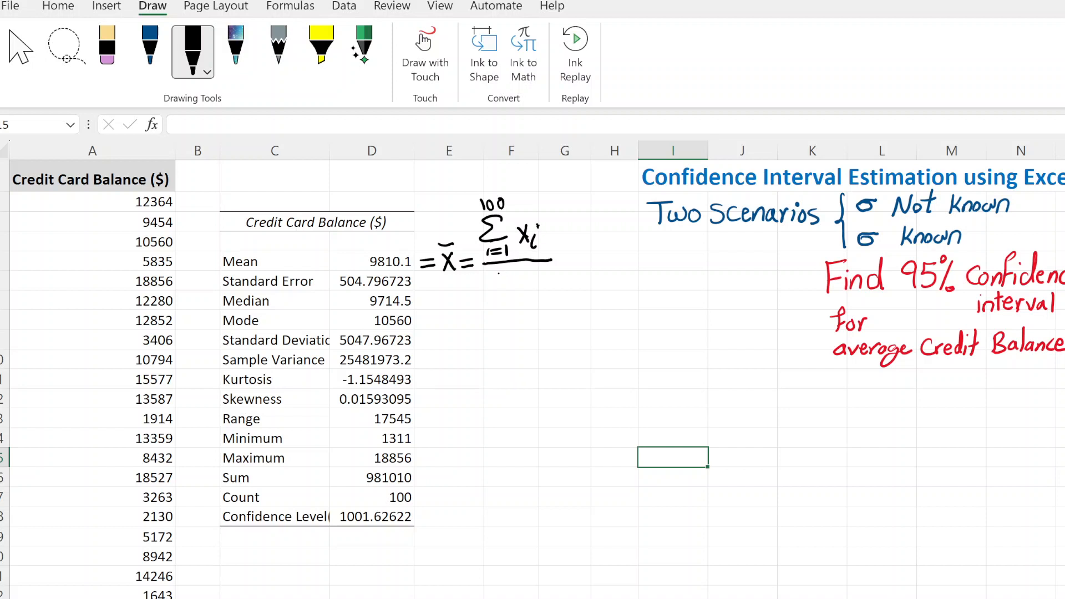
mouse_move(495, 272)
mouse_down()
mouse_move(507, 280)
mouse_move(536, 271)
mouse_up()
drag(544, 268, 553, 278)
Step: Handwrite "n =" before the Count value and draw a box around the Mode value
drag(348, 490, 364, 502)
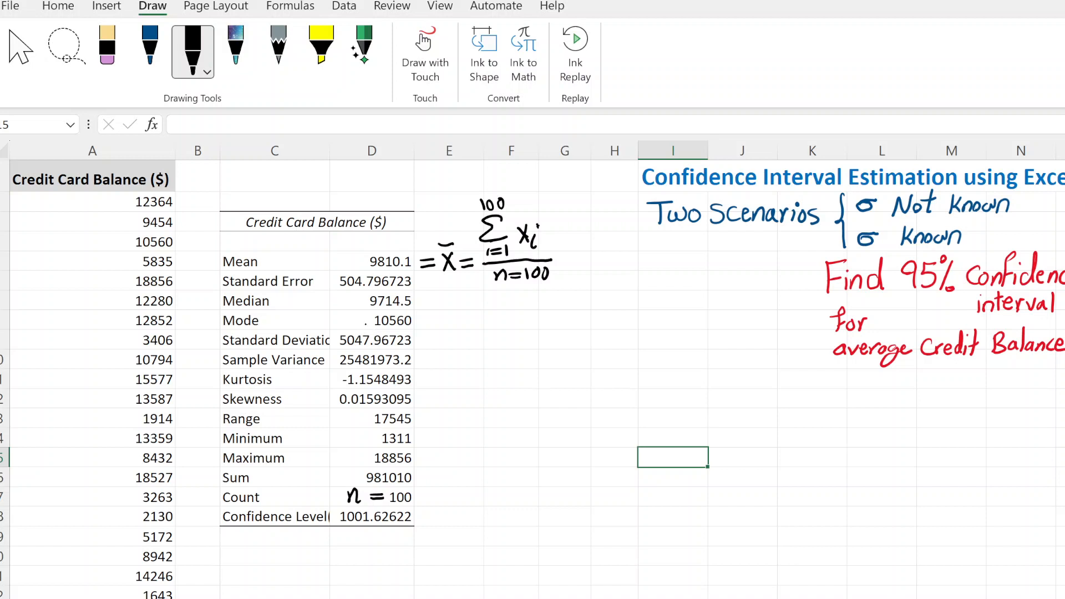
mouse_move(365, 314)
mouse_down()
mouse_move(396, 331)
mouse_move(375, 312)
mouse_move(362, 316)
mouse_up()
Step: Label Standard Error with a handwritten "σx̄ =" and write its formula σx̄ = σ/√n with an arrow from the value
drag(185, 286, 199, 278)
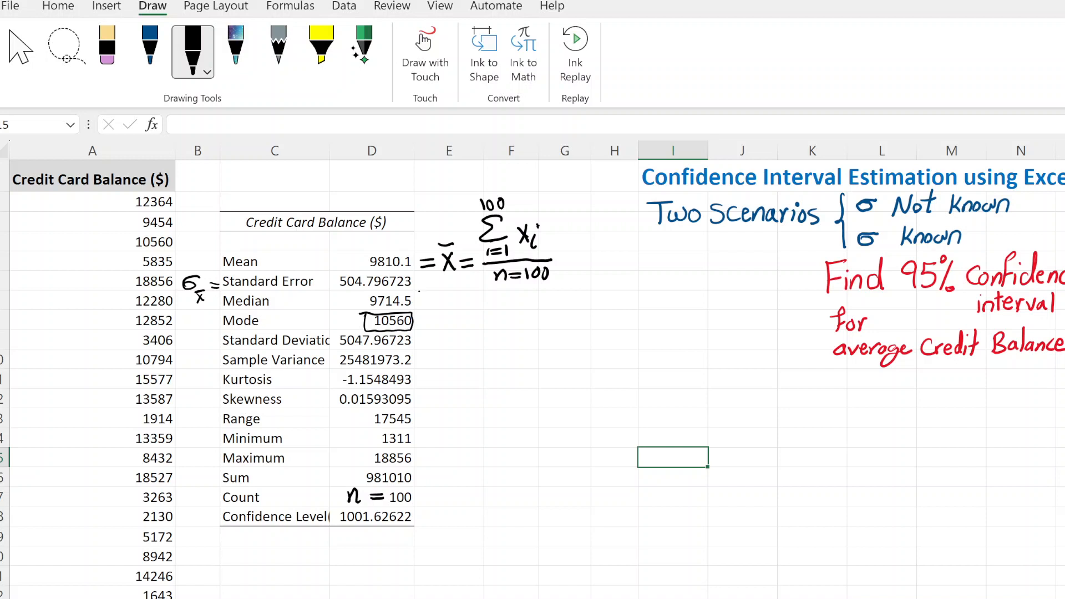
mouse_move(417, 285)
mouse_down()
mouse_move(441, 310)
mouse_move(474, 308)
mouse_move(476, 334)
mouse_up()
drag(474, 325, 467, 335)
drag(512, 306, 527, 301)
drag(499, 318, 530, 316)
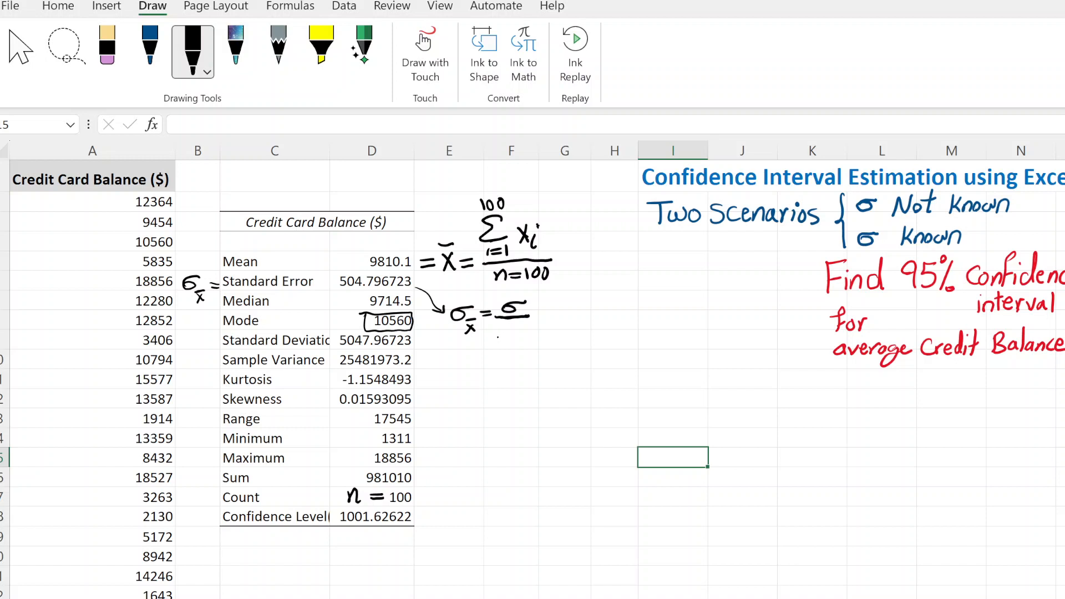
mouse_move(498, 334)
mouse_down()
mouse_move(530, 321)
mouse_move(525, 339)
mouse_up()
Step: Extend the standard error formula with = S/√100, and draw an arrow from S to S = √ with a sum from i=1 to 100
mouse_move(558, 315)
mouse_down()
mouse_move(606, 311)
mouse_move(572, 307)
mouse_up()
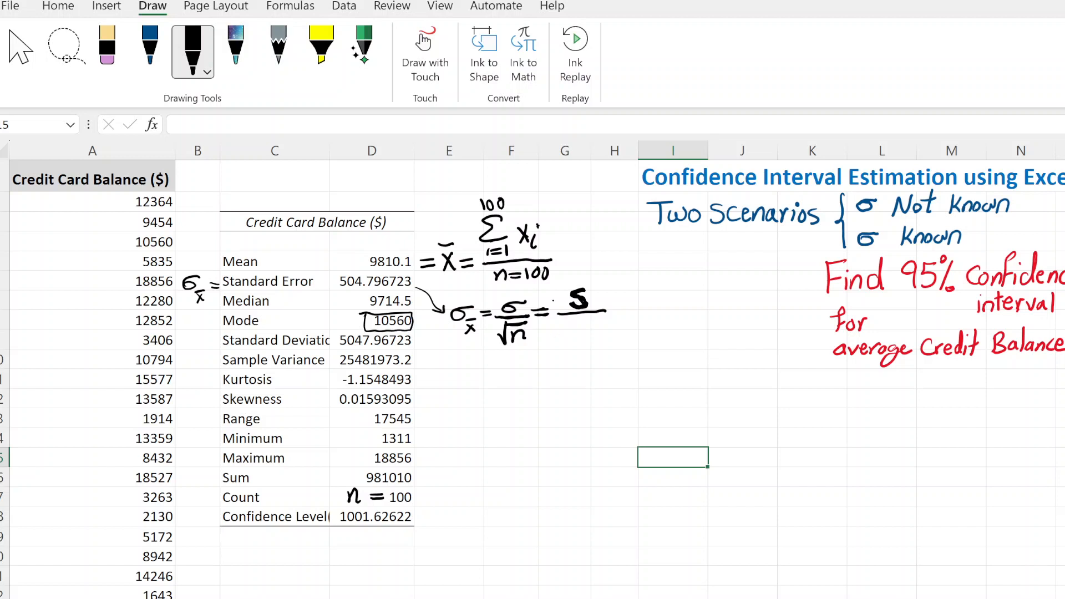
mouse_move(558, 296)
mouse_down()
mouse_move(528, 302)
mouse_move(571, 321)
mouse_move(601, 315)
mouse_move(585, 329)
mouse_up()
mouse_move(596, 325)
mouse_down()
mouse_move(617, 287)
mouse_move(681, 256)
mouse_move(761, 243)
mouse_move(697, 267)
mouse_move(715, 273)
mouse_up()
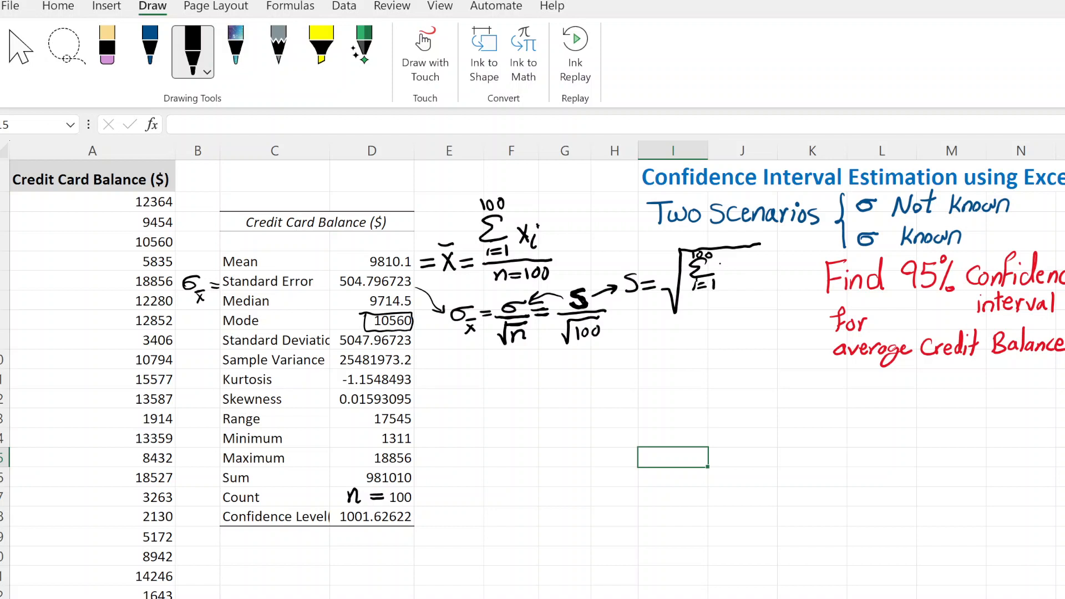
Step: Complete the expression under the root of the S formula with (xi − x̄)² over n−1
drag(723, 258, 721, 277)
drag(724, 267, 725, 275)
drag(737, 264, 736, 273)
drag(739, 269, 759, 276)
drag(772, 263, 772, 275)
mouse_move(758, 257)
mouse_down()
mouse_move(770, 256)
mouse_move(773, 278)
mouse_move(791, 258)
mouse_move(786, 241)
mouse_up()
drag(684, 294, 781, 288)
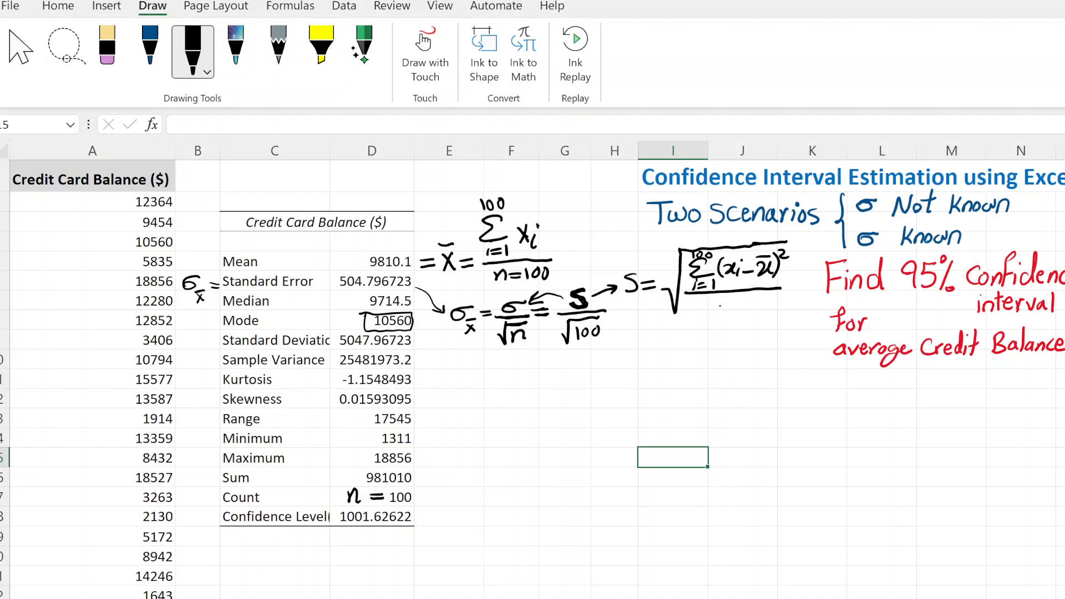
drag(716, 302, 755, 314)
click(882, 438)
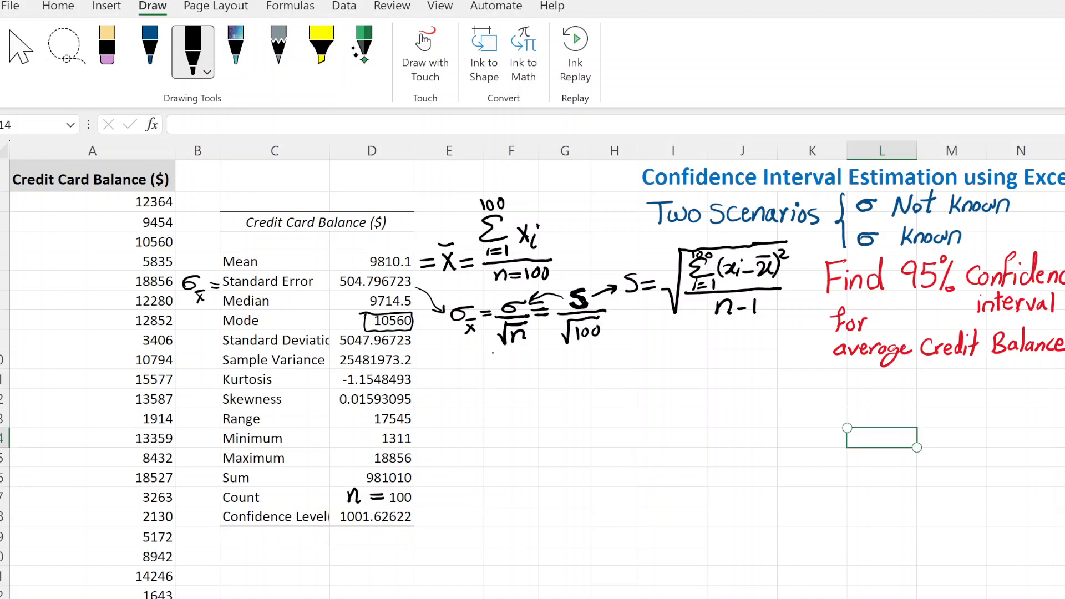
Step: Underline σx̄ and σ/√n in the standard error formula, and draw a box around the Standard Error value
drag(493, 352, 536, 353)
drag(436, 341, 477, 345)
mouse_move(333, 273)
mouse_down()
mouse_move(358, 293)
mouse_move(371, 292)
mouse_move(358, 272)
mouse_move(383, 272)
mouse_move(379, 294)
mouse_up()
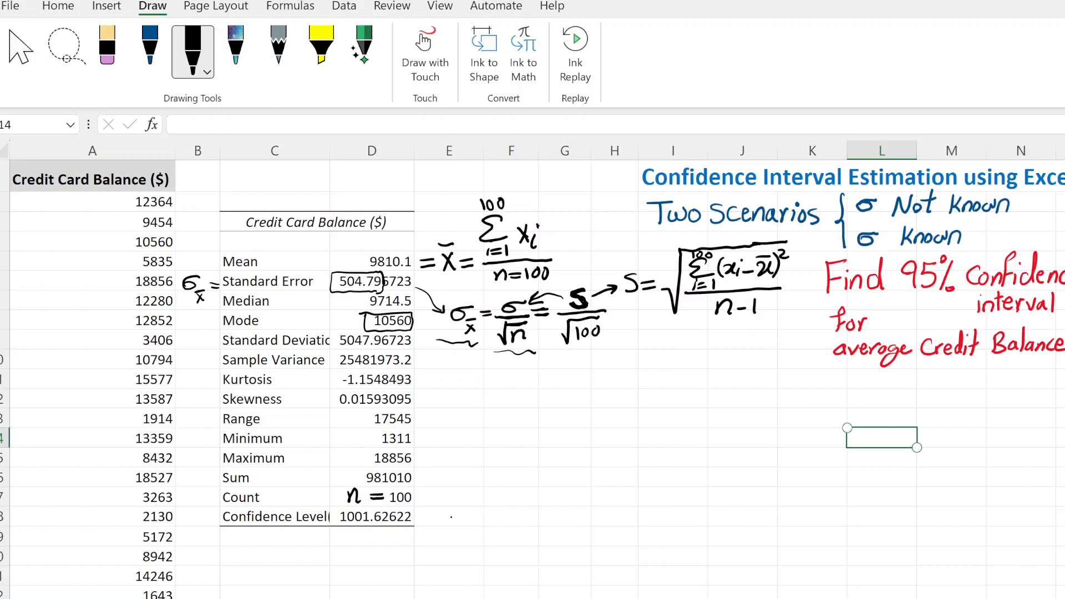
Step: Draw an arrow pointing to the Confidence Level value, and widen column C to fit the Standard Deviation label
mouse_move(459, 512)
mouse_down()
mouse_move(419, 517)
mouse_move(436, 525)
mouse_up()
mouse_move(330, 157)
mouse_down()
mouse_move(361, 161)
mouse_move(333, 169)
mouse_move(341, 155)
mouse_up()
click(436, 570)
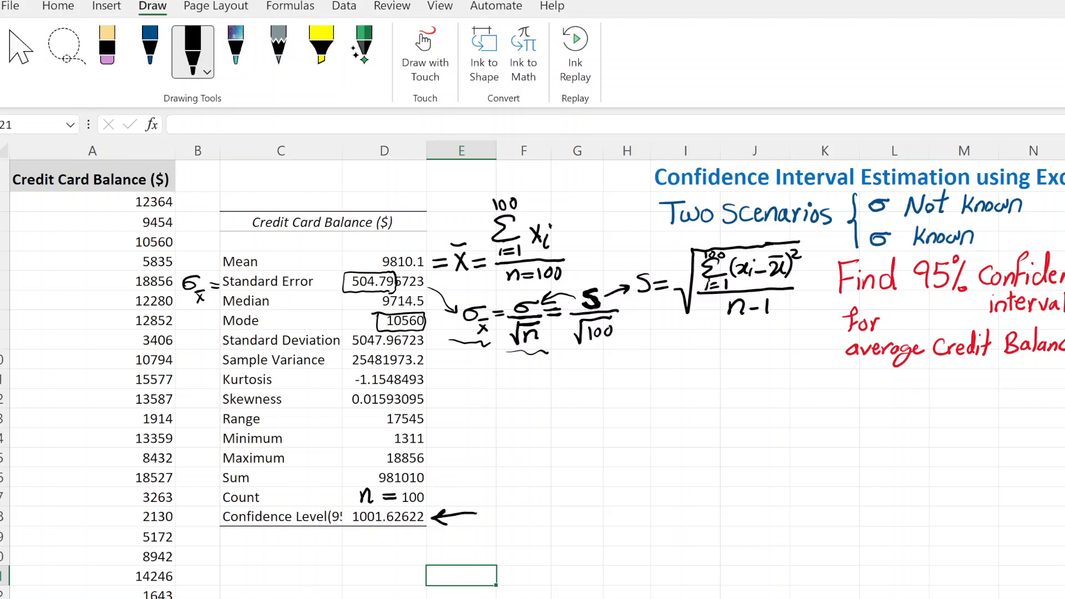
Step: Draw an interval line with end and middle ticks, circle the Mean value, and write $9810 below the middle tick
mouse_move(512, 499)
mouse_down()
mouse_move(512, 510)
mouse_move(750, 511)
mouse_up()
drag(636, 499, 636, 516)
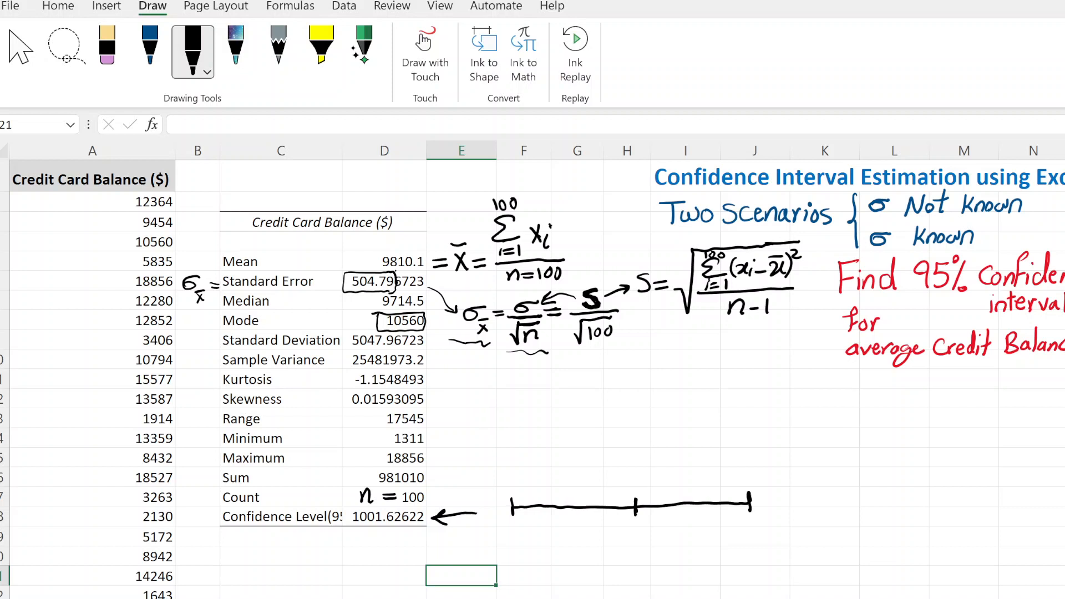
mouse_move(399, 271)
mouse_down()
mouse_move(364, 261)
mouse_move(415, 254)
mouse_move(406, 257)
mouse_up()
mouse_move(624, 523)
mouse_down()
mouse_move(620, 538)
mouse_move(636, 541)
mouse_move(663, 523)
mouse_up()
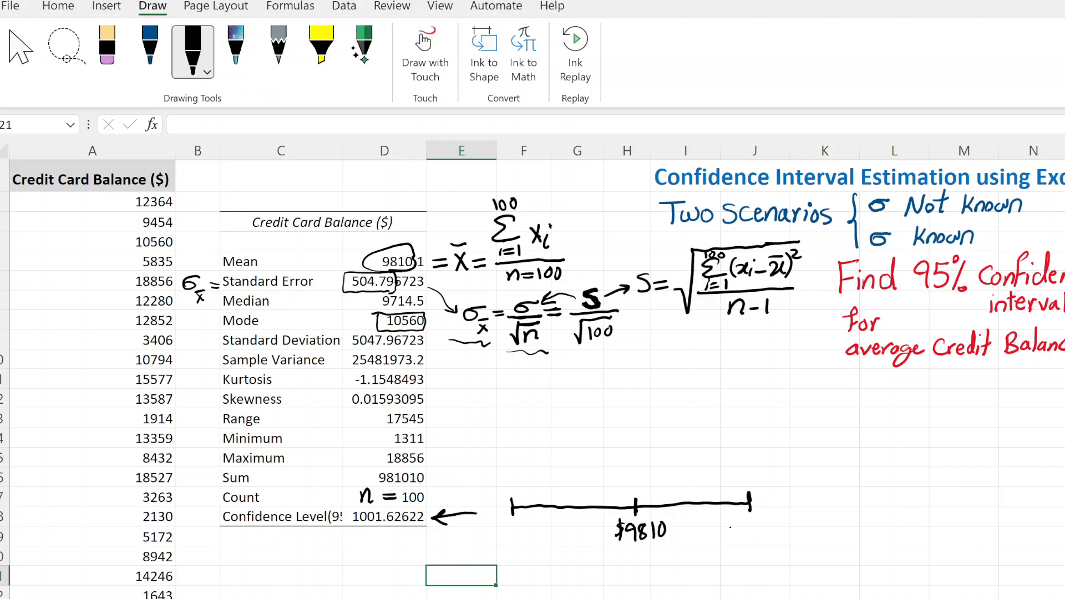
Step: Handwrite "M.E." beneath the Confidence Level value in the statistics table
mouse_move(348, 544)
mouse_down()
mouse_move(356, 530)
mouse_move(365, 541)
mouse_move(381, 536)
mouse_up()
click(368, 543)
drag(372, 544, 384, 543)
click(387, 540)
mouse_move(672, 532)
mouse_down()
mouse_move(731, 531)
mouse_move(729, 540)
mouse_up()
key(ctrl+z)
key(ctrl+z)
Step: Handwrite 9810+1001.6 below the upper end of the interval line
drag(745, 525, 743, 525)
mouse_move(750, 524)
mouse_down()
mouse_move(750, 539)
mouse_move(760, 526)
mouse_move(777, 533)
mouse_up()
drag(773, 527, 782, 536)
drag(793, 523, 814, 535)
drag(819, 533, 827, 530)
click(777, 544)
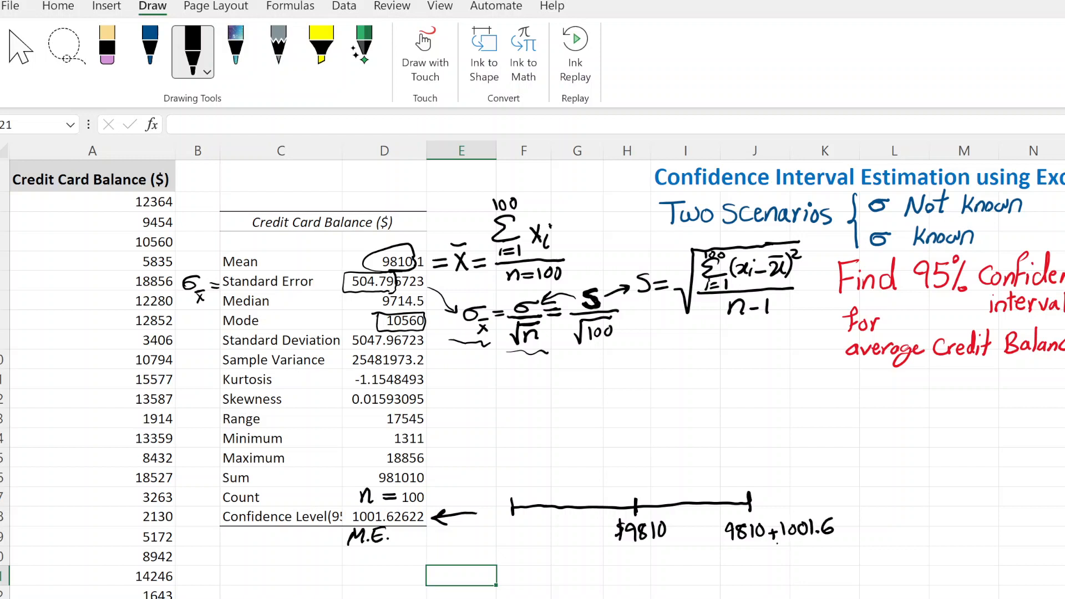
Step: Underline 9810 in the upper limit and write x̄ + M.E. below the expression
mouse_move(721, 547)
mouse_down()
mouse_move(760, 540)
mouse_move(754, 567)
mouse_up()
mouse_move(754, 557)
mouse_down()
mouse_move(739, 568)
mouse_move(754, 552)
mouse_up()
drag(756, 560, 807, 561)
click(793, 560)
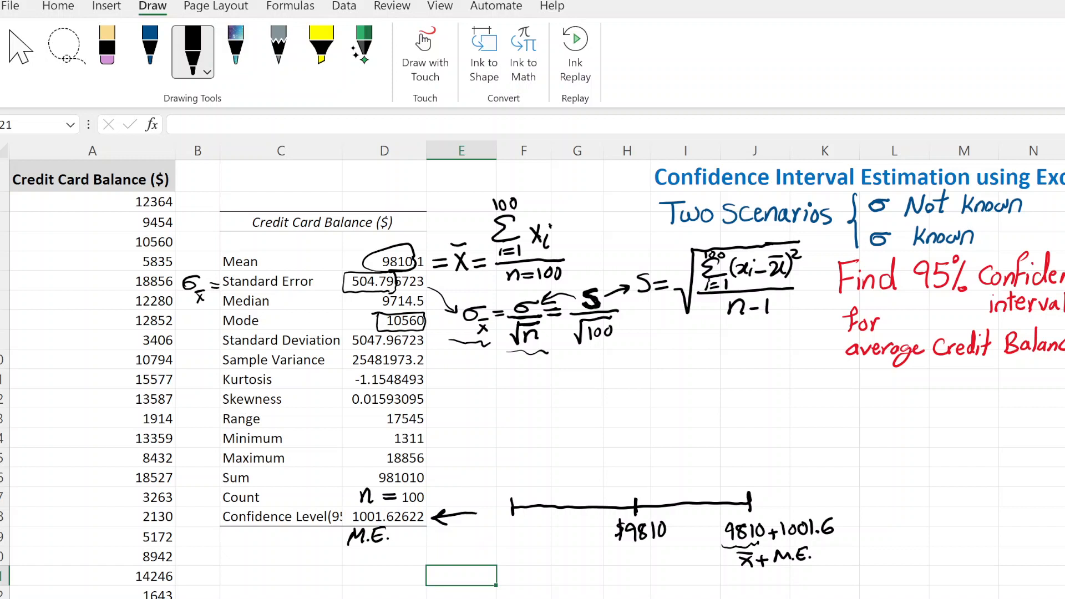
Step: Handwrite 9810−1001.6 below the lower end of the interval line, and thicken the ticks at both ends
mouse_move(481, 534)
mouse_down()
mouse_move(476, 547)
mouse_move(494, 546)
mouse_up()
mouse_move(500, 534)
mouse_down()
mouse_move(501, 547)
mouse_move(506, 537)
mouse_up()
drag(513, 542, 547, 537)
mouse_move(557, 533)
mouse_down()
mouse_move(556, 546)
mouse_move(573, 539)
mouse_up()
mouse_move(511, 501)
mouse_down()
mouse_move(511, 523)
mouse_move(511, 494)
mouse_up()
mouse_move(752, 486)
mouse_down()
mouse_move(753, 514)
mouse_move(753, 485)
mouse_up()
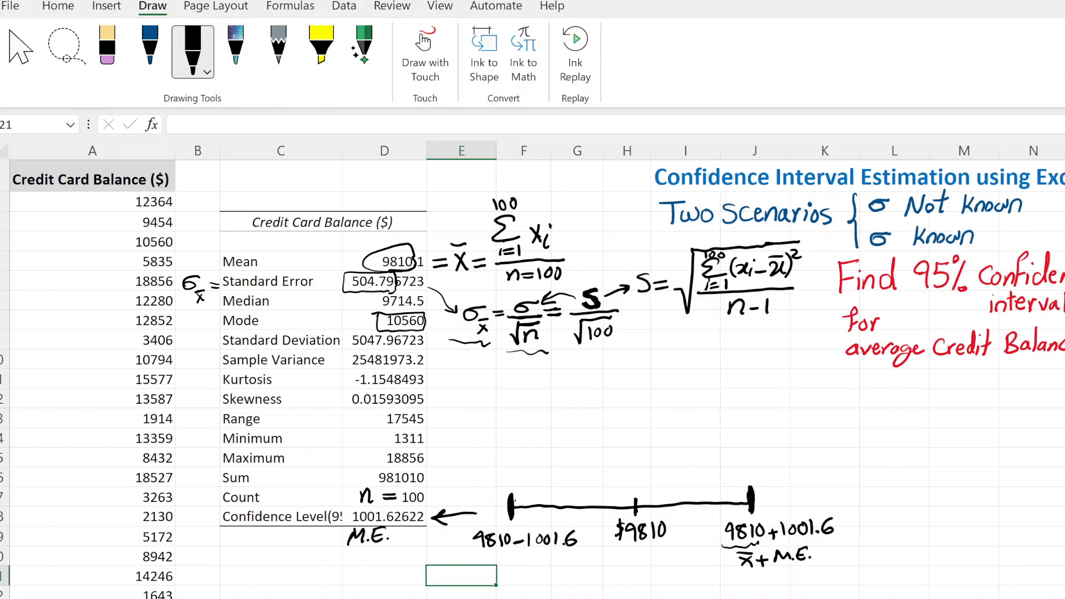
Step: Draw a bell curve over the interval with vertical lines at both limits, and shade the upper tail with an arrow pointing out
drag(511, 516, 510, 488)
mouse_move(494, 500)
mouse_down()
mouse_move(577, 448)
mouse_move(621, 383)
mouse_move(647, 387)
mouse_move(721, 469)
mouse_move(792, 499)
mouse_up()
mouse_move(513, 493)
mouse_down()
mouse_move(512, 422)
mouse_move(510, 491)
mouse_up()
mouse_move(744, 410)
mouse_down()
mouse_move(752, 492)
mouse_move(801, 502)
mouse_move(791, 462)
mouse_up()
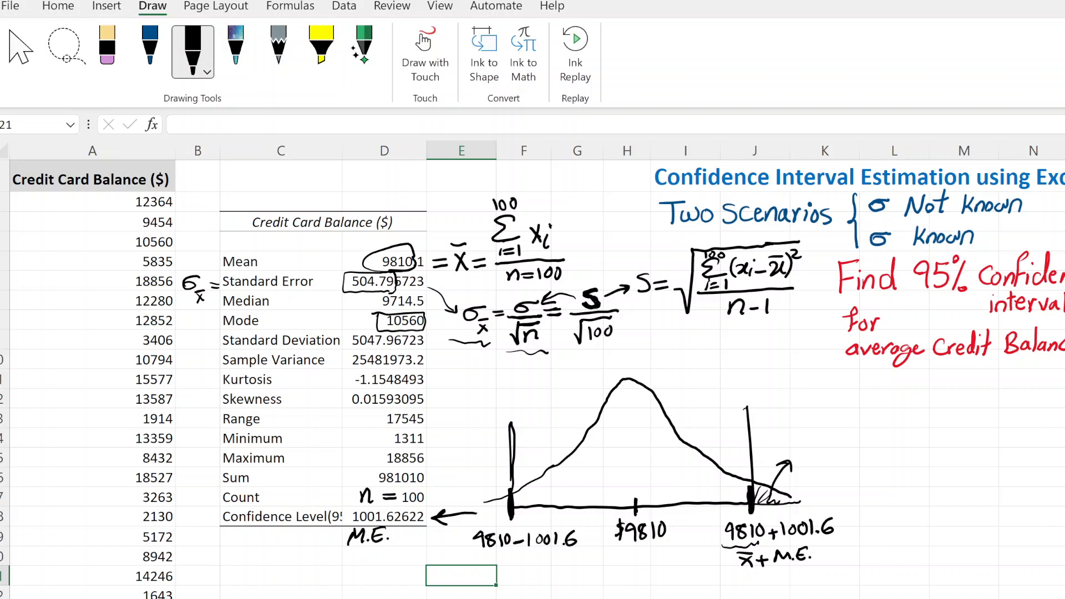
Step: Draw a box around 9810+1001.6 and label the shaded upper tail 2.5%
mouse_move(722, 546)
mouse_down()
mouse_move(783, 515)
mouse_move(845, 519)
mouse_move(769, 545)
mouse_move(721, 544)
mouse_up()
mouse_move(771, 430)
mouse_down()
mouse_move(790, 445)
mouse_move(802, 426)
mouse_up()
drag(820, 416, 810, 446)
Step: Shade the lower tail with an arrow labelled 2.5%, and draw a box around 9810−1001.6
mouse_move(508, 511)
mouse_down()
mouse_move(478, 503)
mouse_move(506, 499)
mouse_move(488, 464)
mouse_move(496, 473)
mouse_up()
drag(463, 441, 472, 455)
drag(480, 434, 482, 458)
drag(494, 422, 494, 444)
click(490, 424)
click(501, 449)
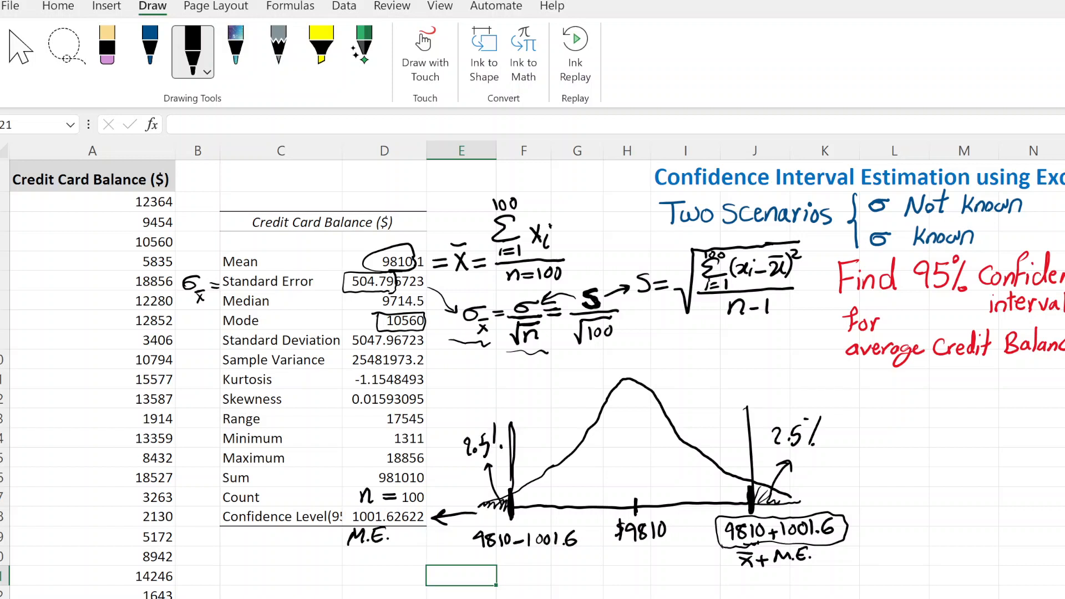
click(473, 449)
mouse_move(471, 536)
mouse_down()
mouse_move(536, 556)
mouse_move(584, 541)
mouse_move(585, 522)
mouse_move(469, 534)
mouse_up()
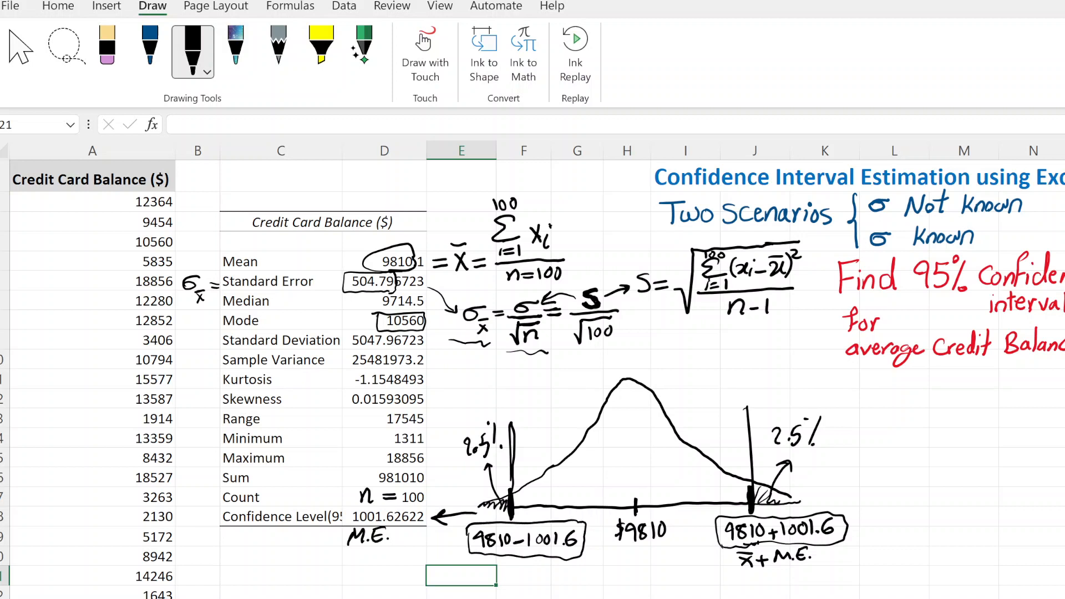
Step: Handwrite 95% inside the bell curve and draw a double-headed arrow between the two limits beneath it
mouse_move(617, 446)
mouse_down()
mouse_move(605, 461)
mouse_move(616, 477)
mouse_up()
drag(638, 444, 623, 474)
mouse_move(644, 444)
mouse_down()
mouse_move(654, 469)
mouse_move(642, 480)
mouse_move(653, 459)
mouse_move(639, 481)
mouse_up()
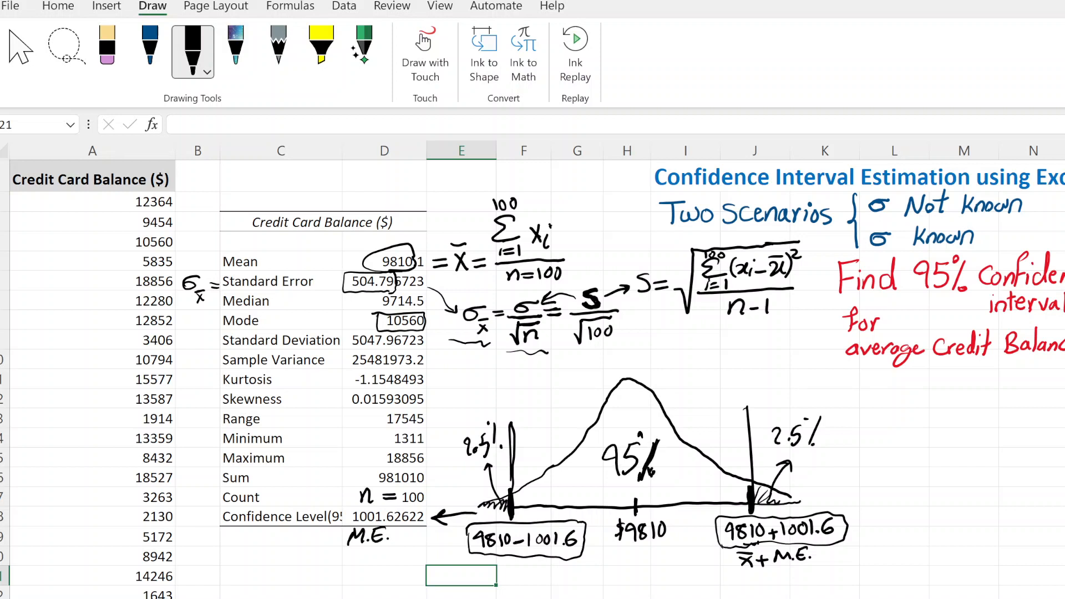
mouse_move(529, 488)
mouse_down()
mouse_move(527, 503)
mouse_move(736, 492)
mouse_move(722, 484)
mouse_up()
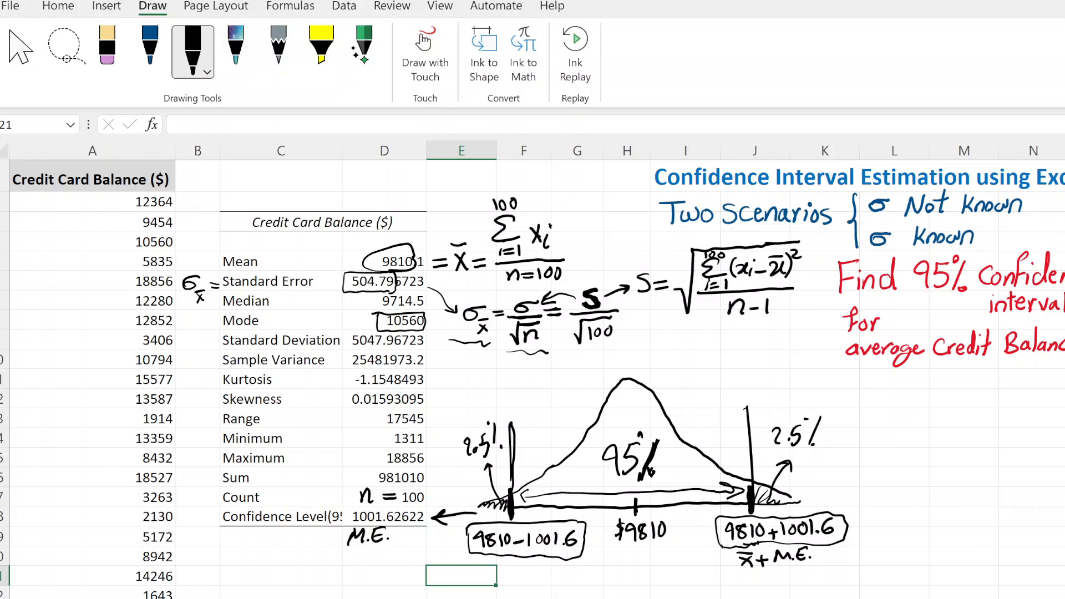
Step: Draw a box around the "σ Known" scenario in the handwritten notes
scroll(533, 379, down, 1)
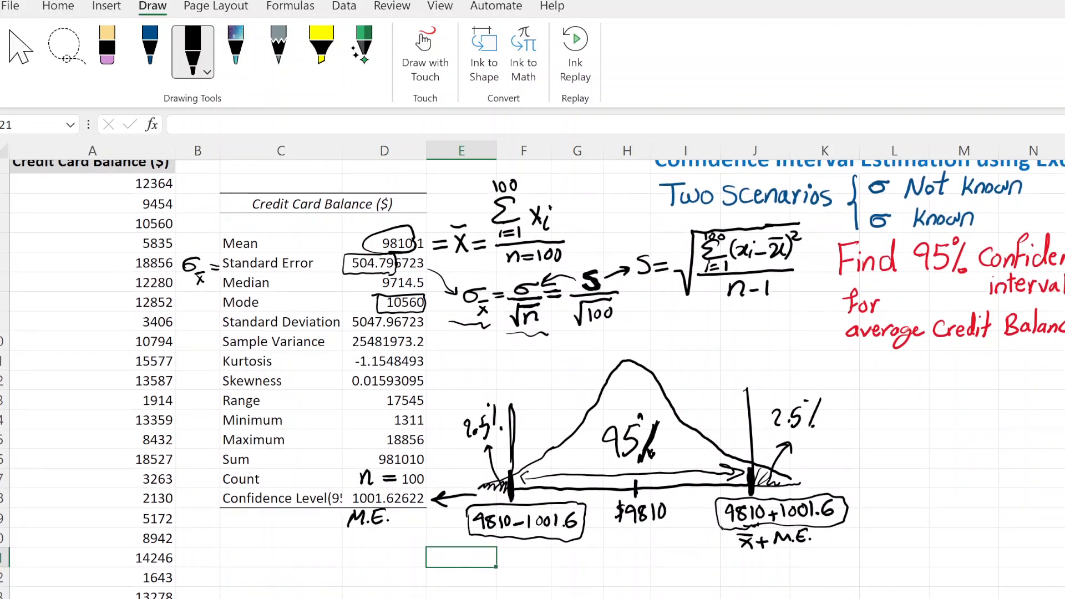
scroll(532, 380, up, 1)
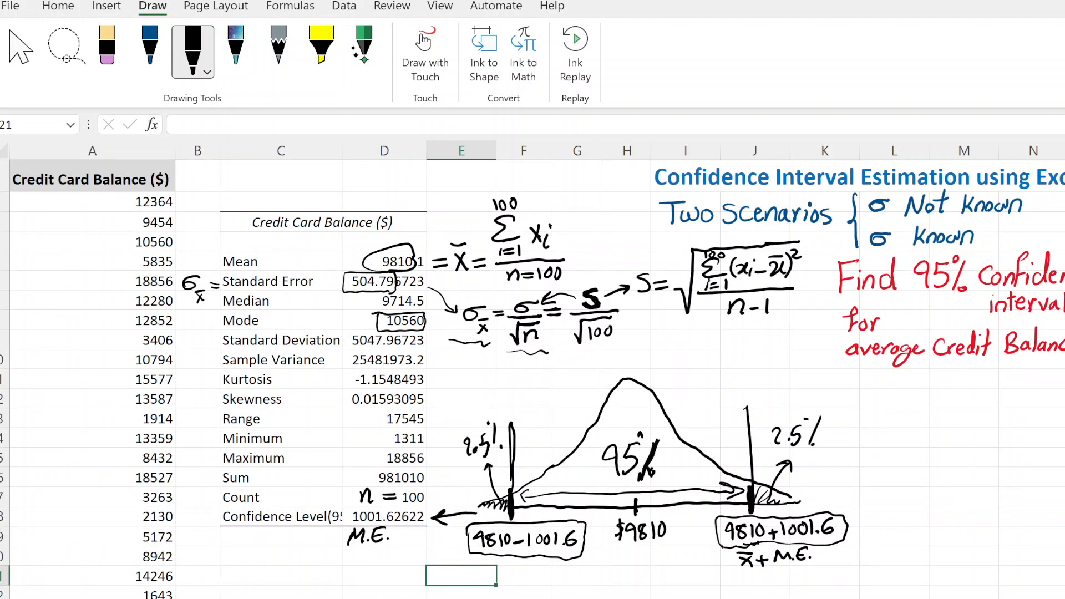
mouse_move(866, 227)
mouse_down()
mouse_move(866, 254)
mouse_move(987, 252)
mouse_move(952, 222)
mouse_move(858, 228)
mouse_up()
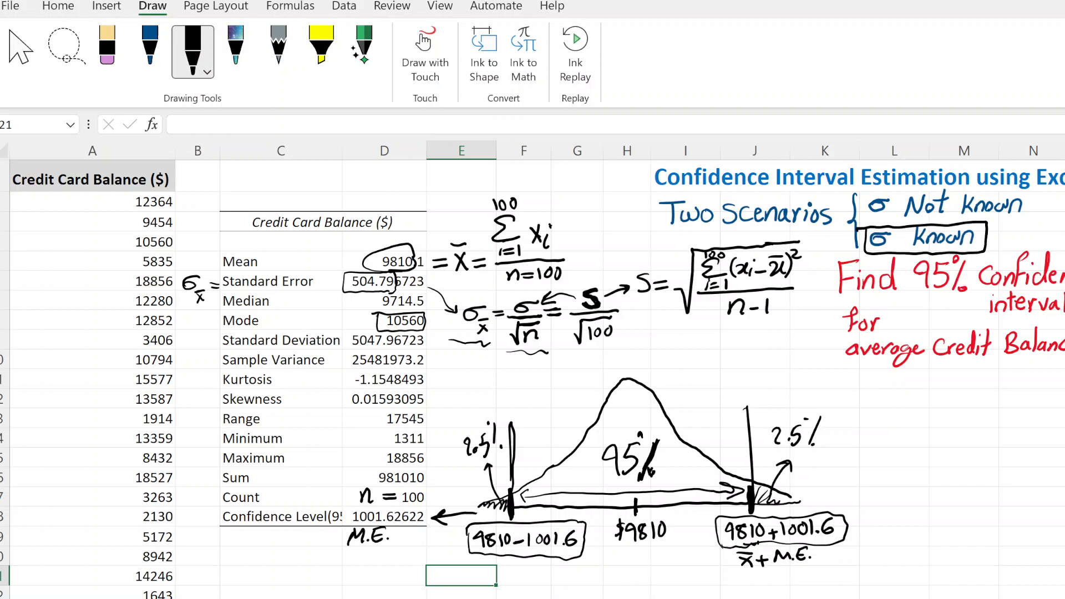
Step: Delete the Descriptive Statistics dialog picture below the statistics table
scroll(533, 378, down, 3)
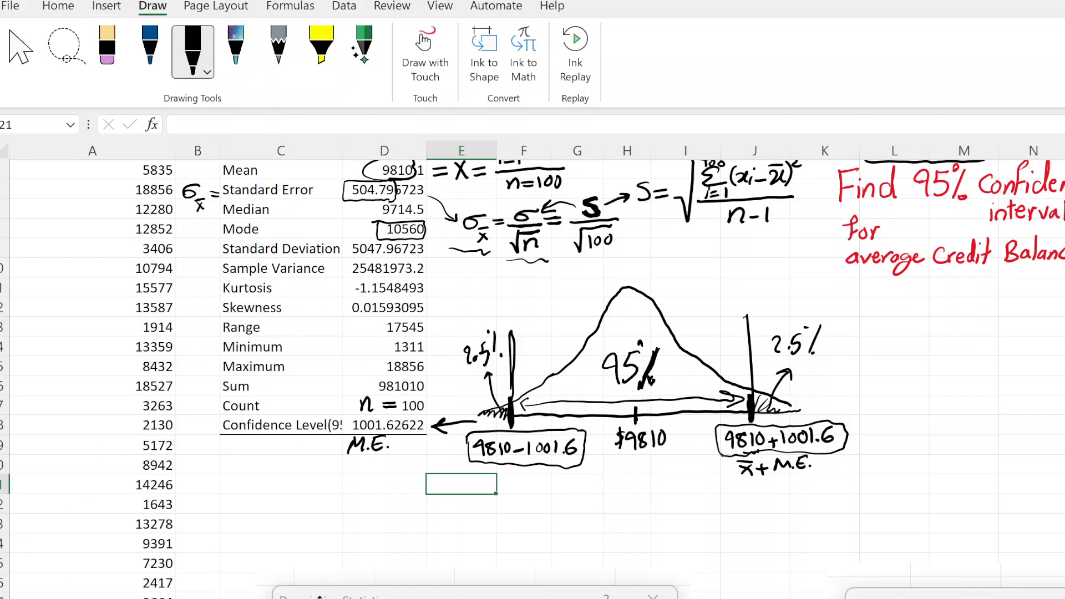
click(411, 594)
key(Delete)
scroll(533, 377, down, 1)
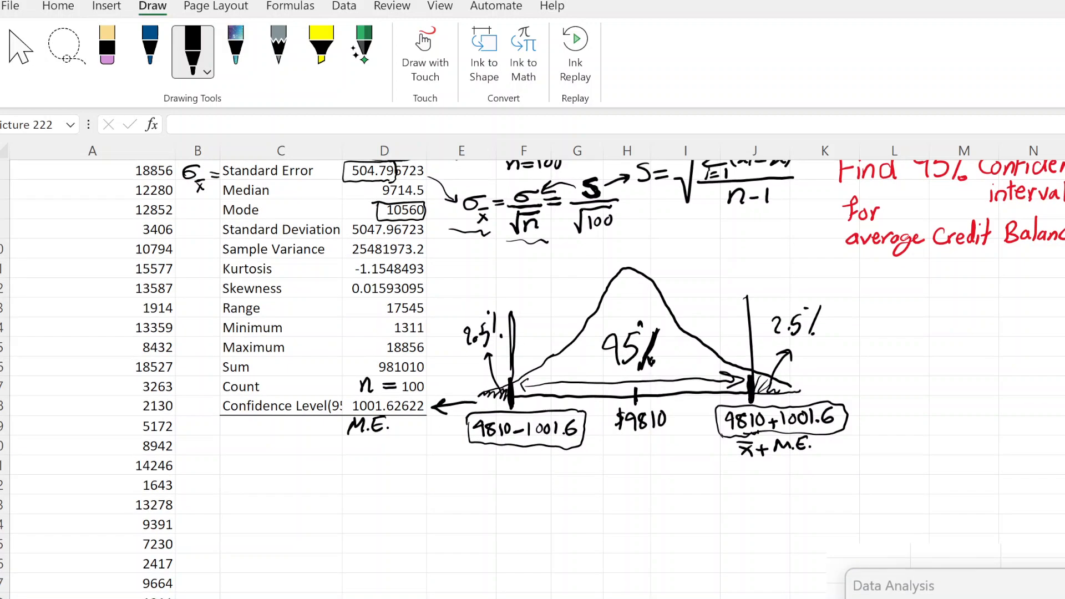
scroll(426, 571, up, 2)
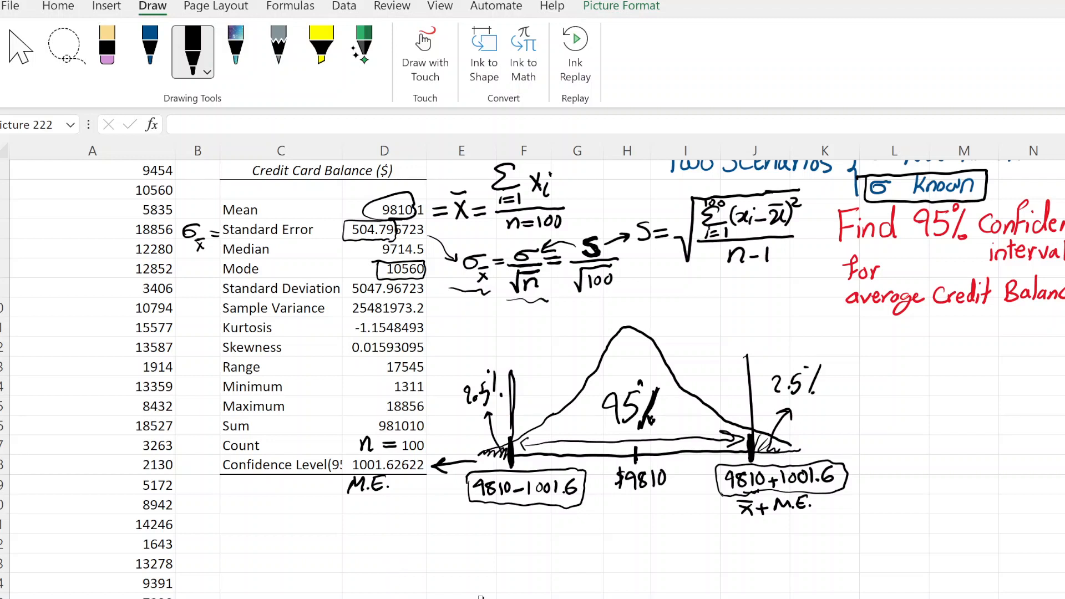
Step: Change the pen color to red and draw a box around the formula σx̄ = σ/√n
click(207, 71)
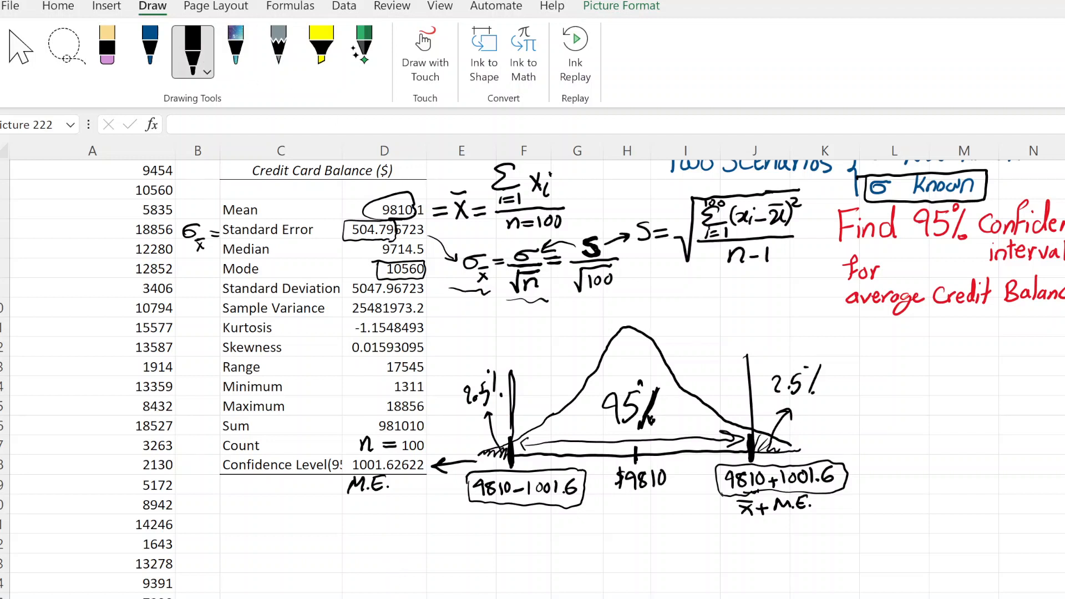
click(159, 215)
click(390, 523)
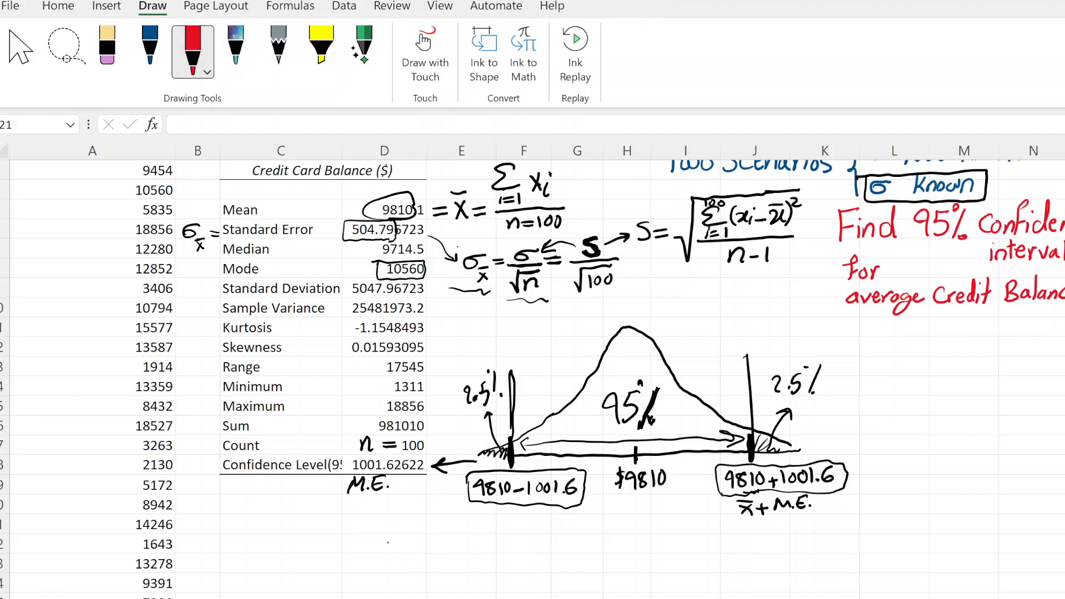
mouse_move(456, 240)
mouse_down()
mouse_move(463, 289)
mouse_move(546, 291)
mouse_move(476, 326)
mouse_up()
mouse_move(465, 239)
mouse_down()
mouse_move(456, 302)
mouse_move(548, 288)
mouse_move(516, 239)
mouse_move(463, 240)
mouse_up()
drag(511, 241, 546, 275)
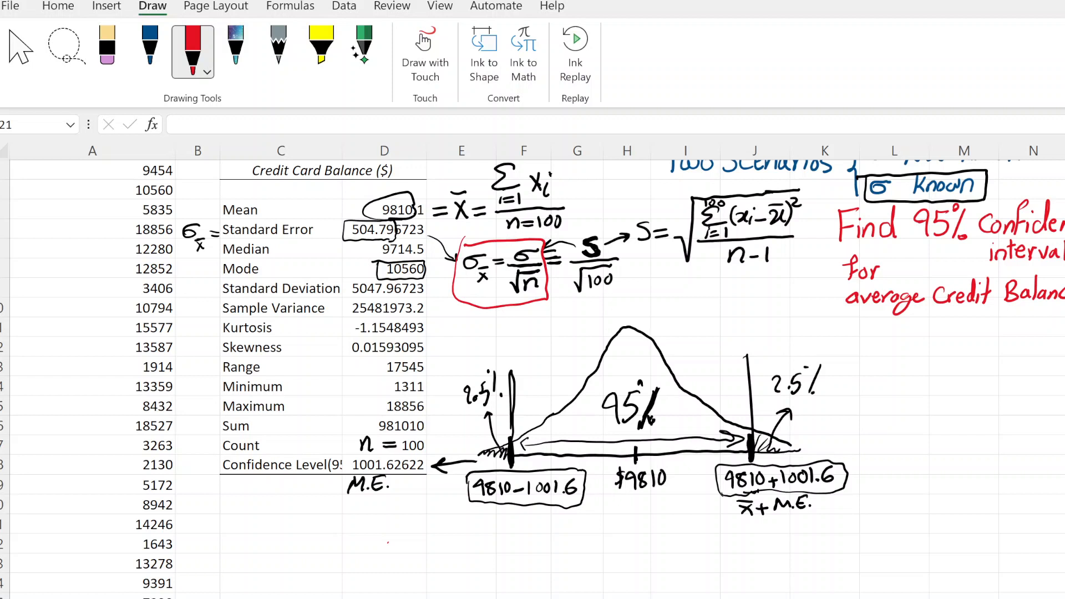
Step: Handwrite in red below the table: σpop = √n · σx̄ = 10×505
mouse_move(241, 537)
mouse_down()
mouse_move(263, 522)
mouse_move(264, 539)
mouse_up()
mouse_move(268, 539)
mouse_down()
mouse_move(269, 555)
mouse_move(298, 536)
mouse_up()
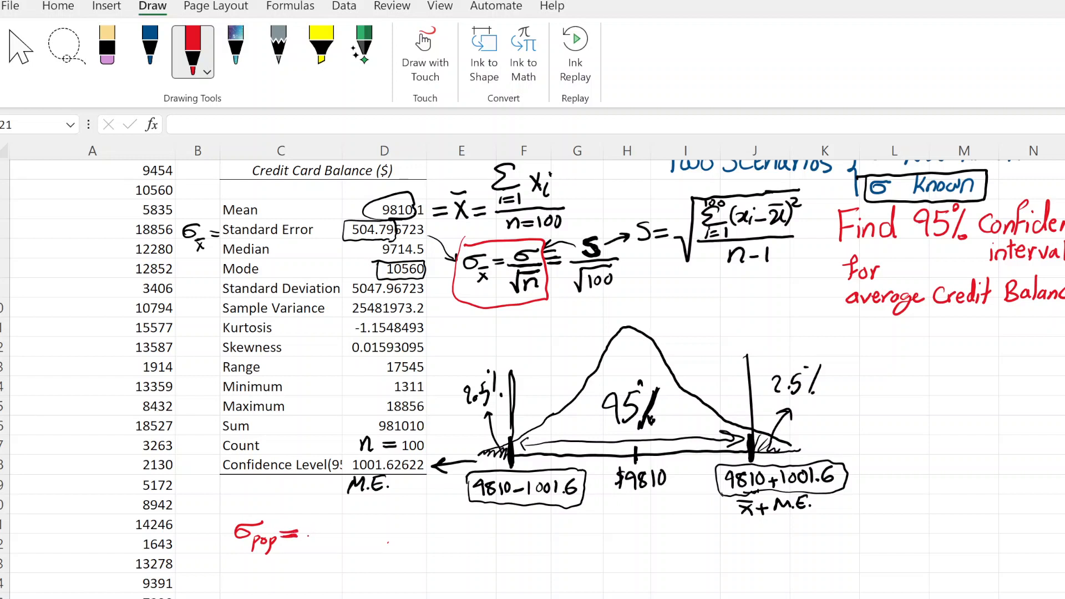
mouse_move(305, 534)
mouse_down()
mouse_move(332, 518)
mouse_move(332, 537)
mouse_move(375, 524)
mouse_move(364, 549)
mouse_up()
drag(362, 534, 394, 533)
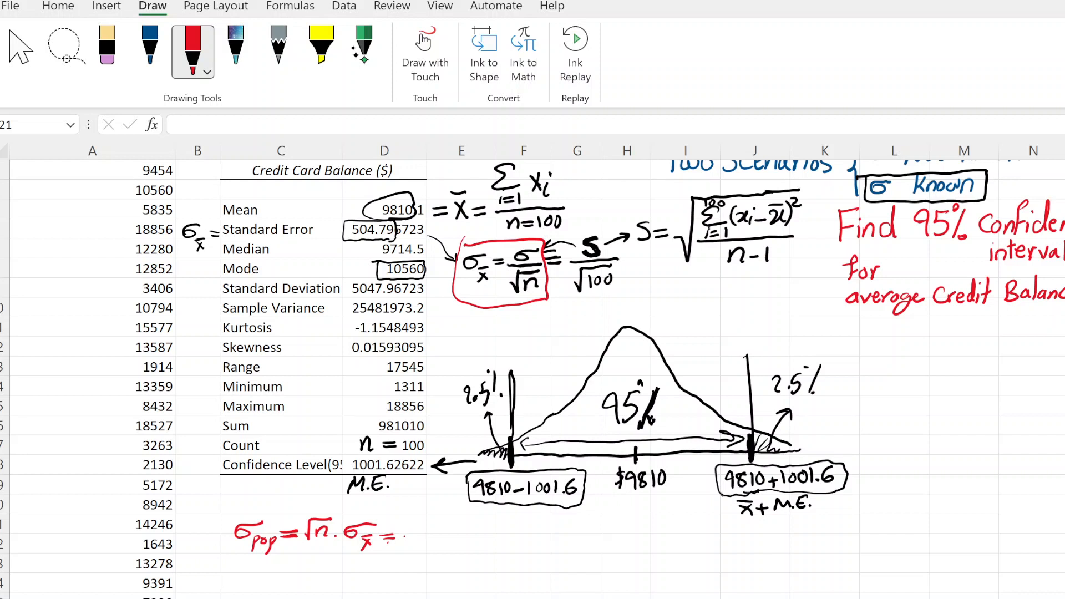
drag(415, 526, 414, 527)
mouse_move(436, 523)
mouse_down()
mouse_move(434, 540)
mouse_move(452, 530)
mouse_move(457, 539)
mouse_up()
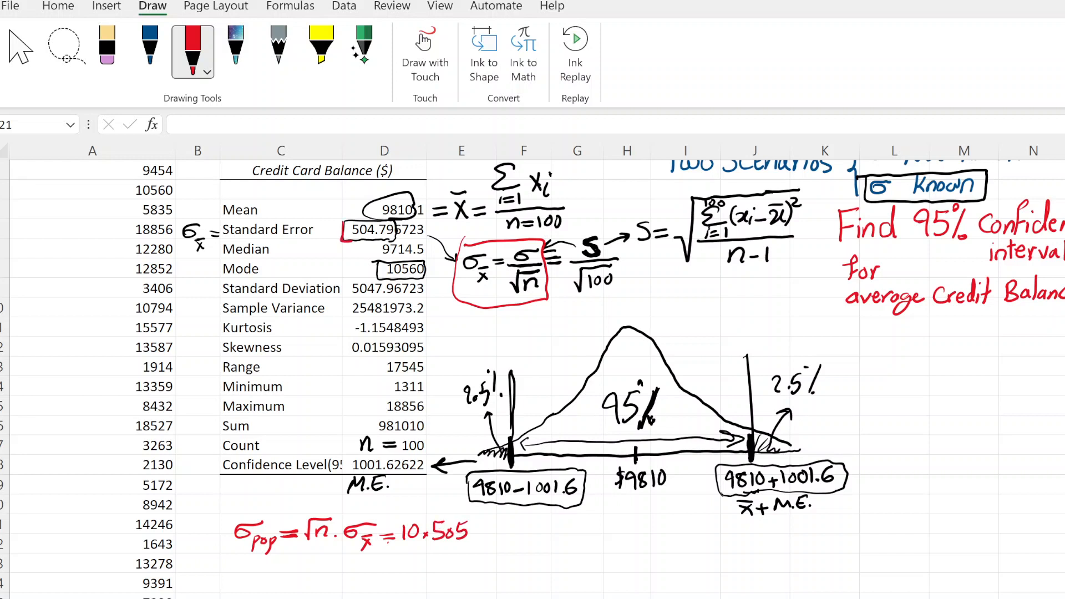
Step: Retrace the Standard Error value's box in red, and finish the σpop formula with a dollar sign on 505 and a boxed = $5050
mouse_move(350, 241)
mouse_down()
mouse_move(383, 241)
mouse_move(338, 222)
mouse_up()
drag(432, 511, 429, 524)
mouse_move(505, 526)
mouse_down()
mouse_move(495, 538)
mouse_move(510, 539)
mouse_up()
mouse_move(527, 526)
mouse_down()
mouse_move(533, 538)
mouse_move(553, 526)
mouse_up()
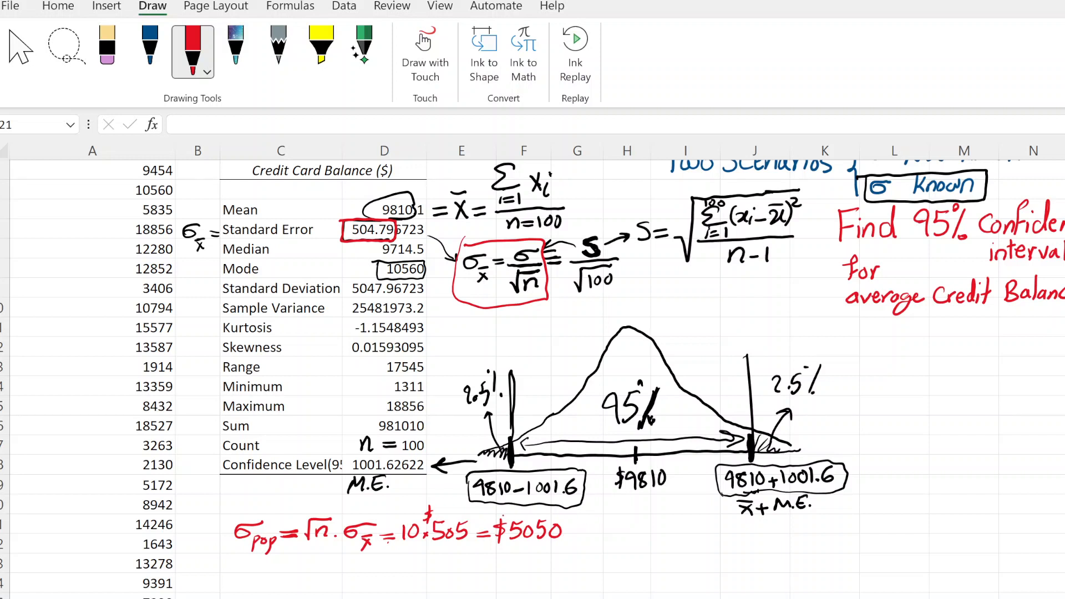
mouse_move(496, 516)
mouse_down()
mouse_move(571, 513)
mouse_move(522, 545)
mouse_move(499, 543)
mouse_up()
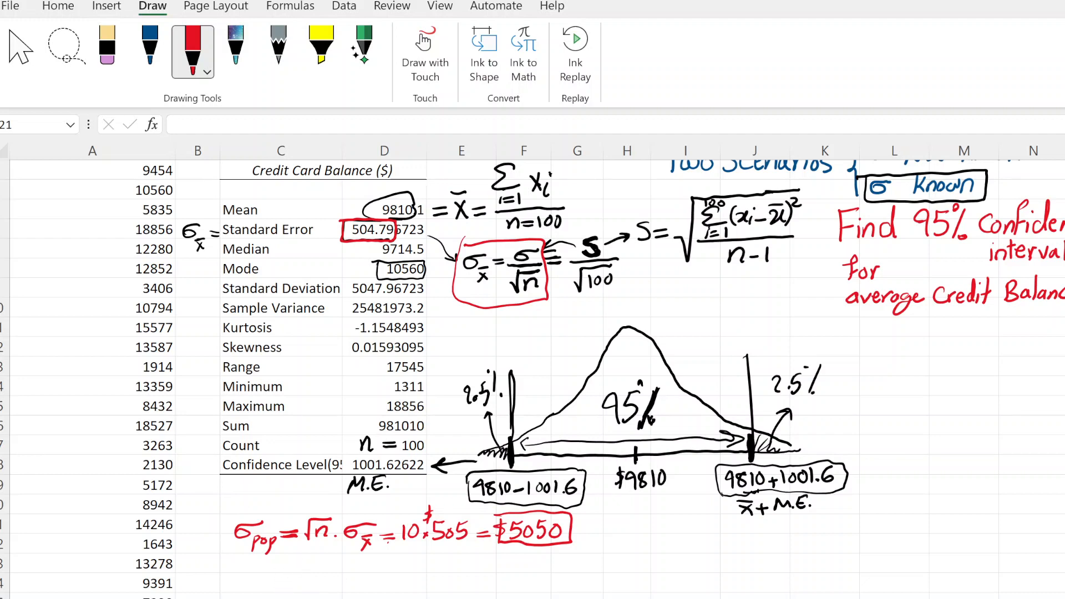
Step: Start a CONFIDENCE.NORM formula in cell C24, below the σpop calculation
scroll(333, 524, down, 1)
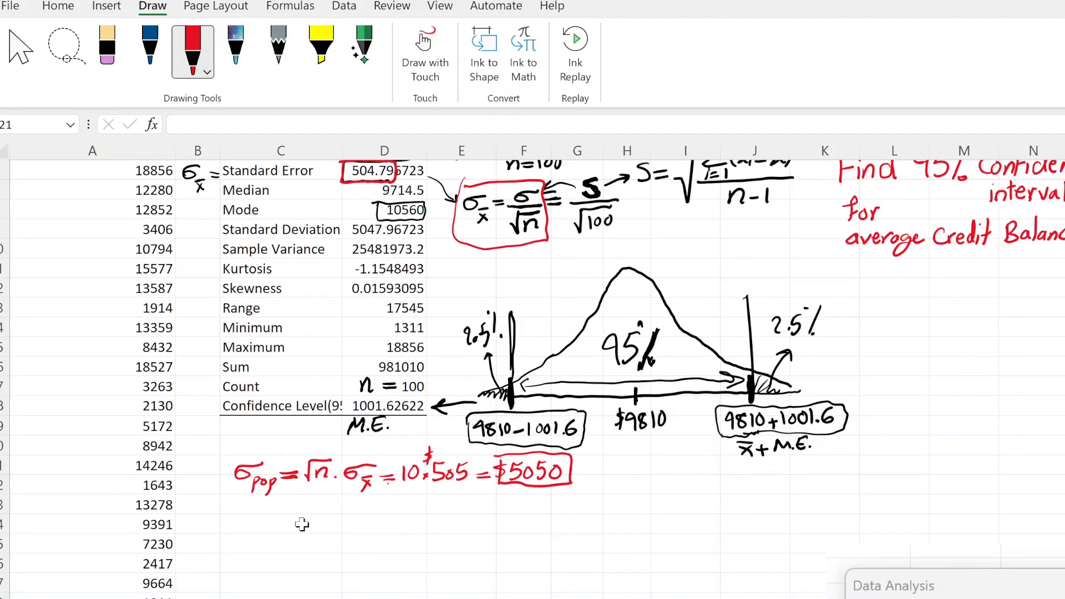
double_click(302, 524)
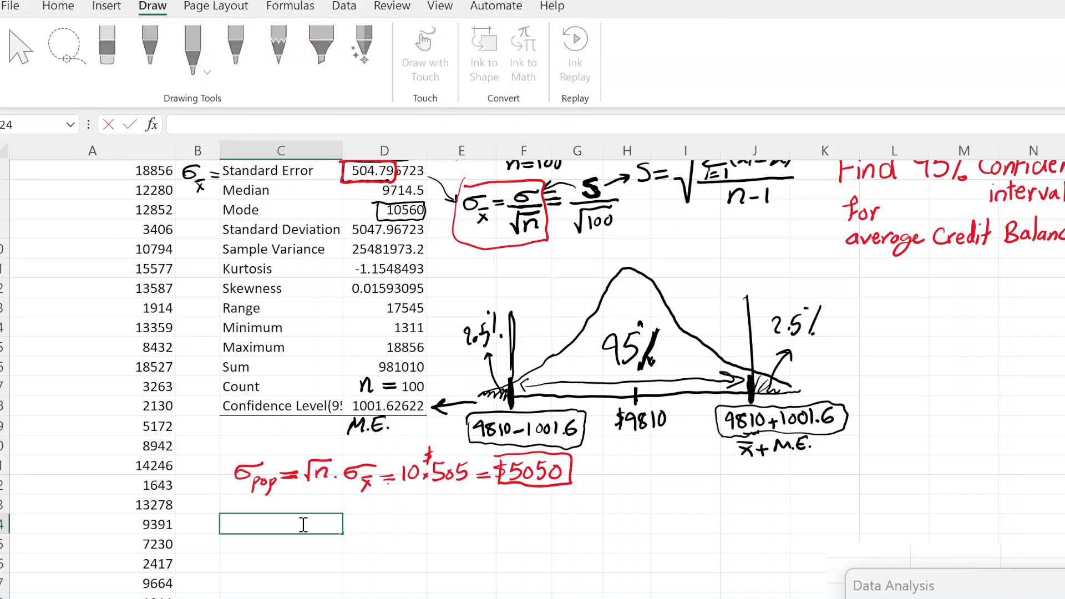
text(=confid)
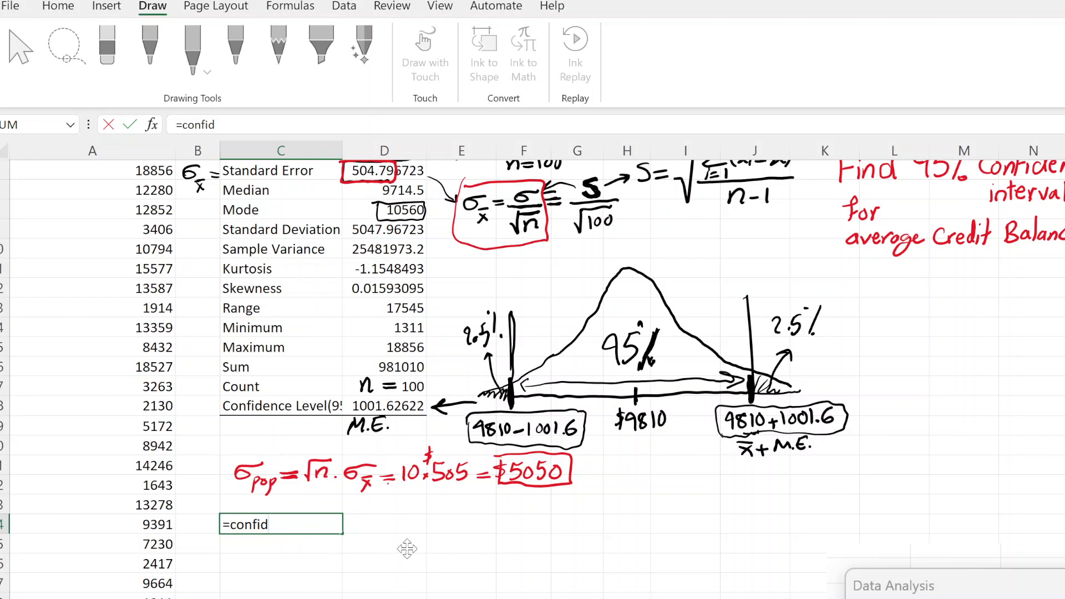
key(Tab)
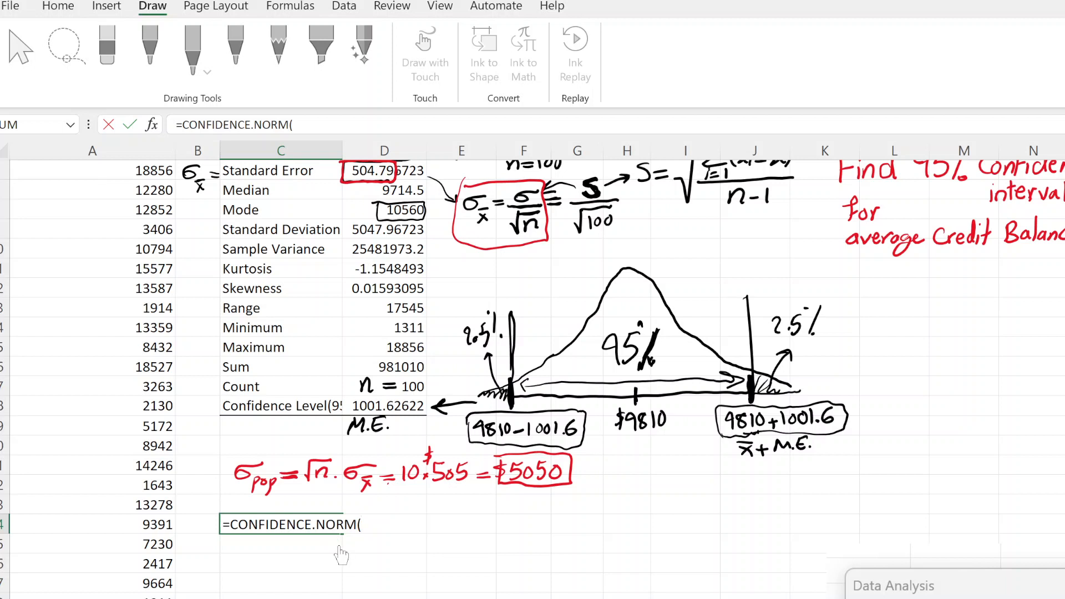
Step: Draw a red arrow down from the 95% label and write 1−α = 0.95 and α = 0.05 beneath it
drag(660, 354, 678, 444)
drag(672, 426, 688, 431)
drag(634, 470, 642, 470)
mouse_move(656, 462)
mouse_down()
mouse_move(657, 475)
mouse_move(685, 464)
mouse_move(700, 475)
mouse_move(711, 456)
mouse_up()
click(691, 473)
mouse_move(710, 457)
mouse_down()
mouse_move(709, 473)
mouse_move(654, 499)
mouse_up()
drag(659, 498, 673, 491)
mouse_move(689, 488)
mouse_down()
mouse_move(678, 495)
mouse_move(707, 488)
mouse_up()
click(701, 495)
drag(723, 484, 709, 500)
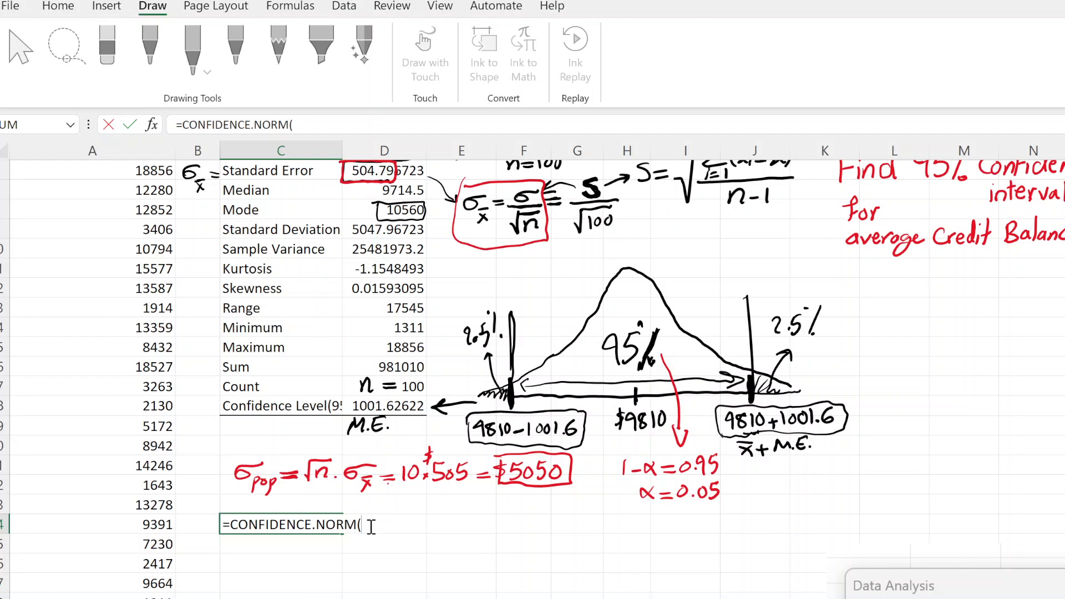
Step: Complete the CONFIDENCE.NORM formula in C24 with alpha 0.05, standard deviation 5050 and sample size 100
text(0.05,5050,)
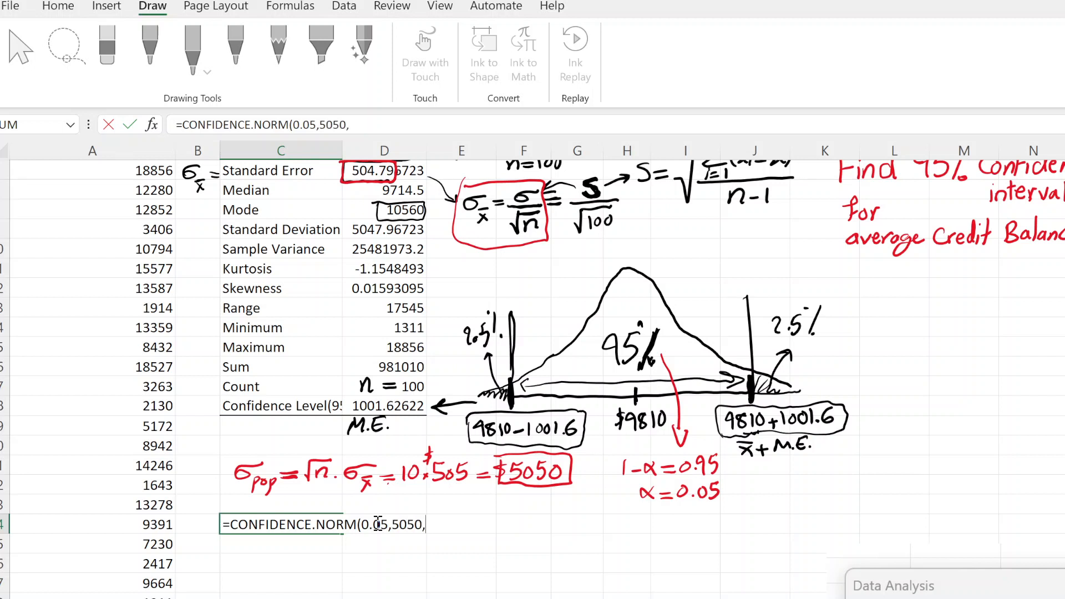
text(100))
key(Return)
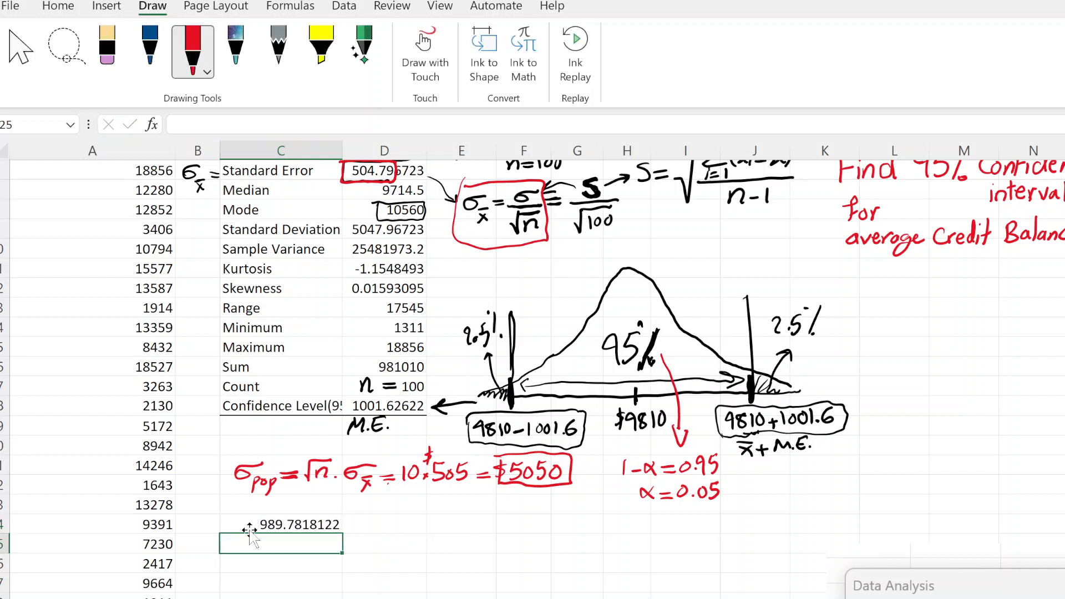
Step: Copy the formula into D24 as plain text, CONFIDENCE.NORM(0.05,5050,100) without the equals sign, and colour that text blue
double_click(270, 526)
drag(231, 526, 461, 539)
key(ctrl+c)
key(Escape)
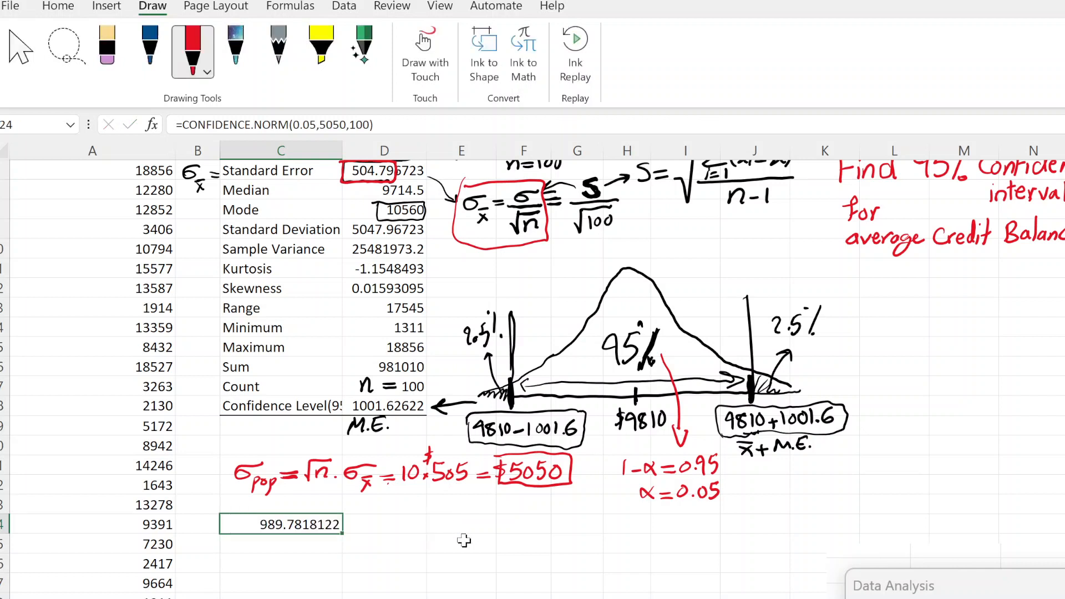
double_click(389, 521)
key(ctrl+v)
key(Return)
click(379, 521)
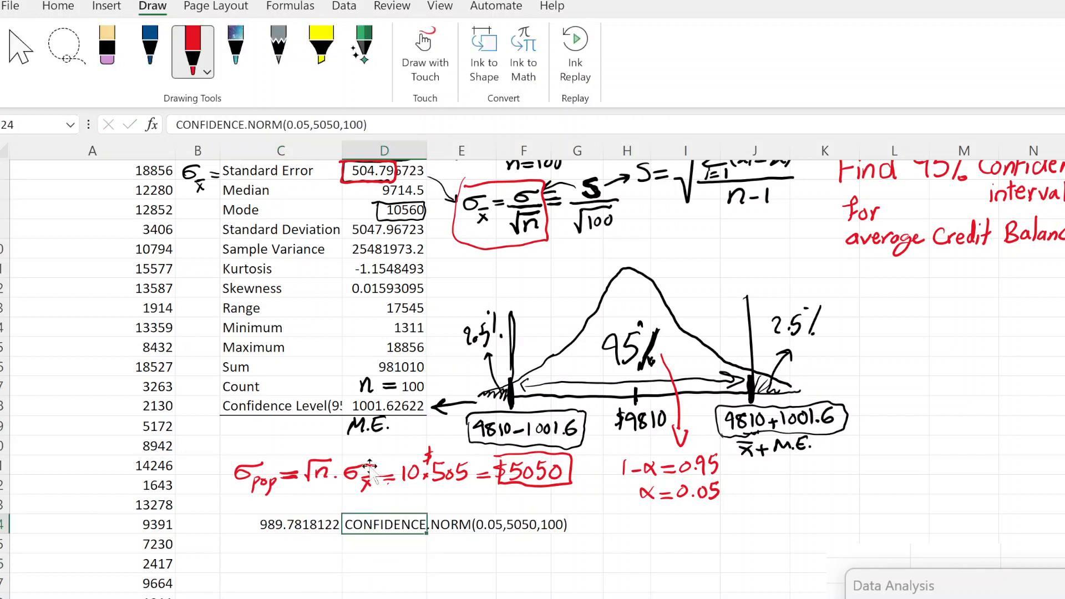
click(201, 69)
click(485, 144)
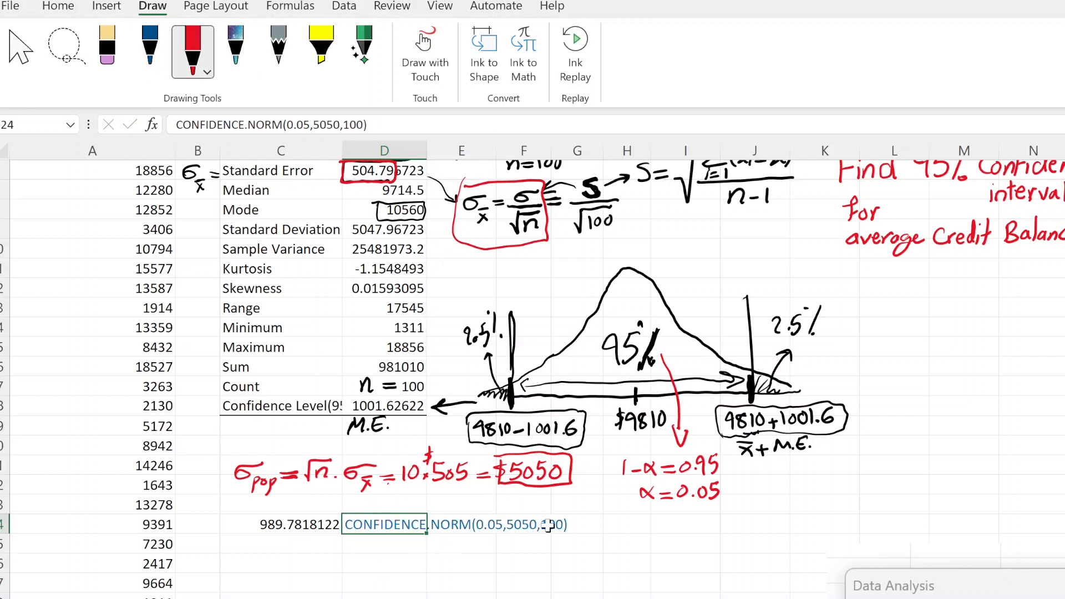
Step: Compare the CONFIDENCE.NORM result in C24 and its arguments with the Confidence Level(95.0%) row of the statistics table
click(280, 524)
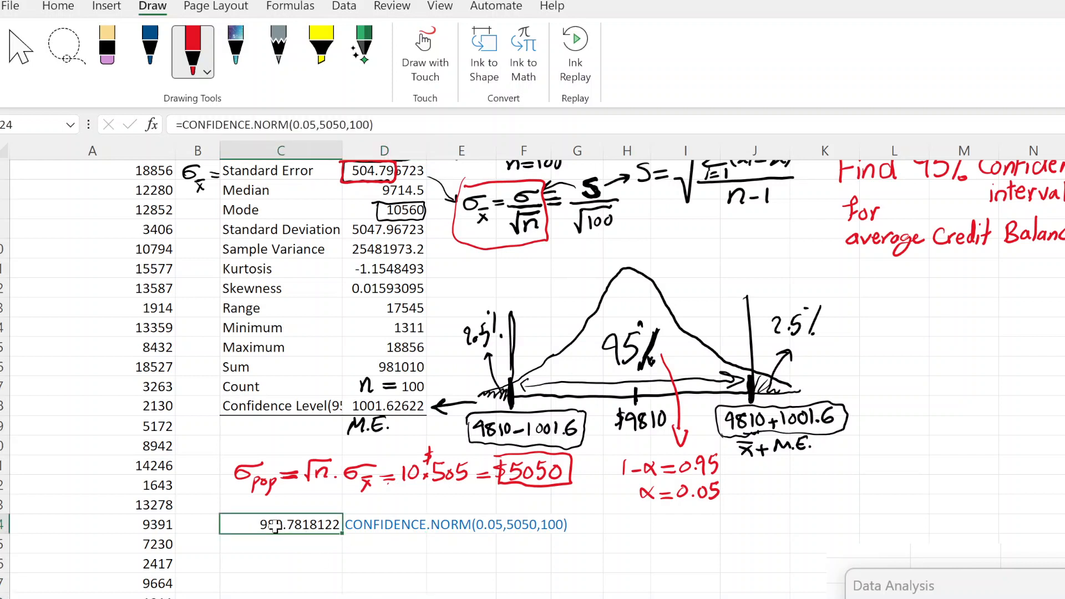
double_click(278, 525)
click(282, 577)
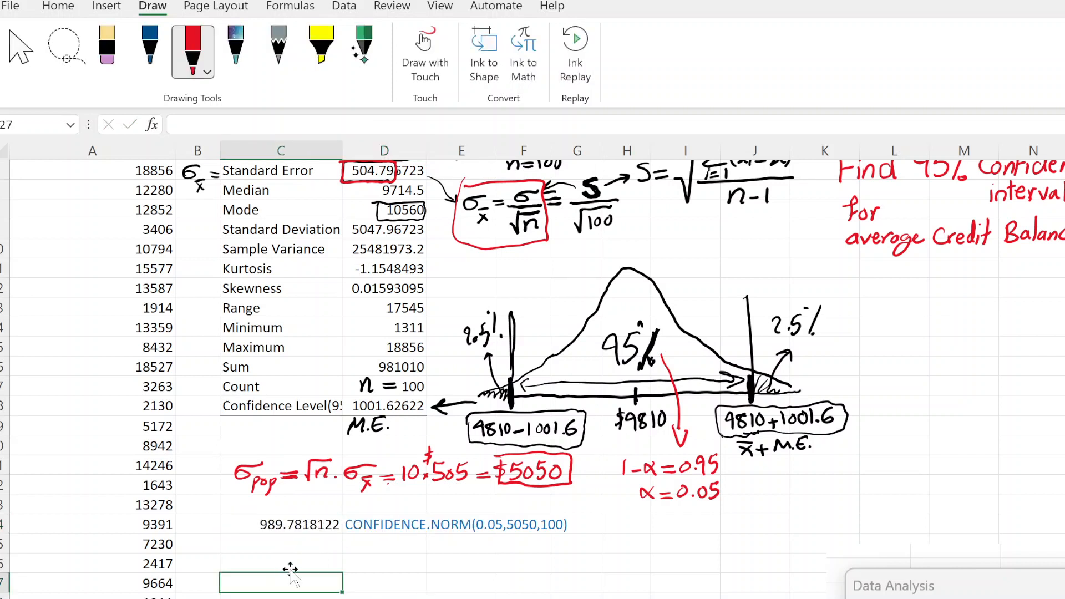
click(296, 525)
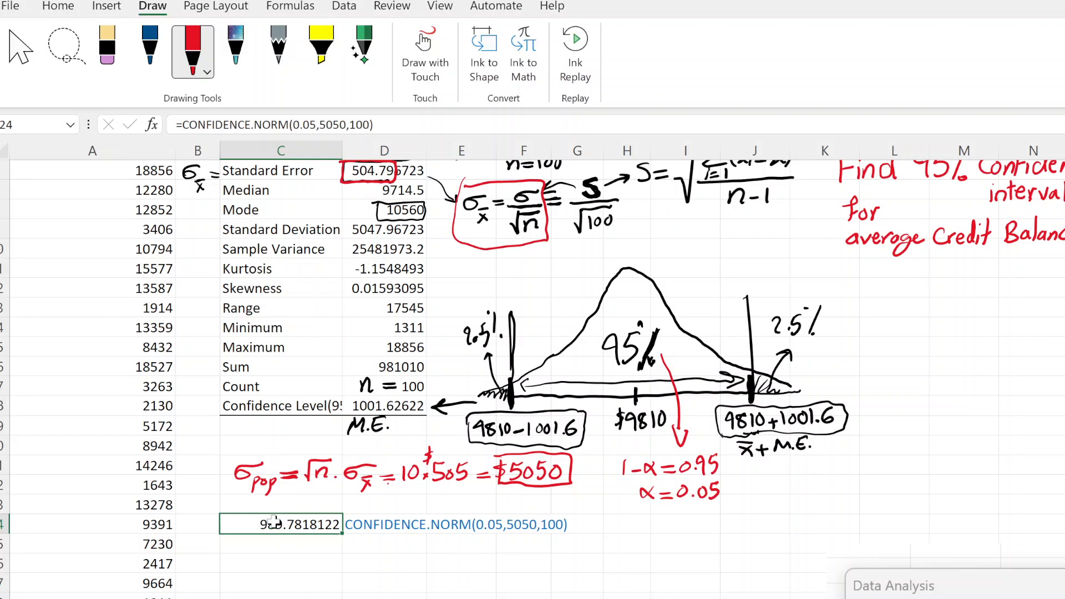
click(382, 407)
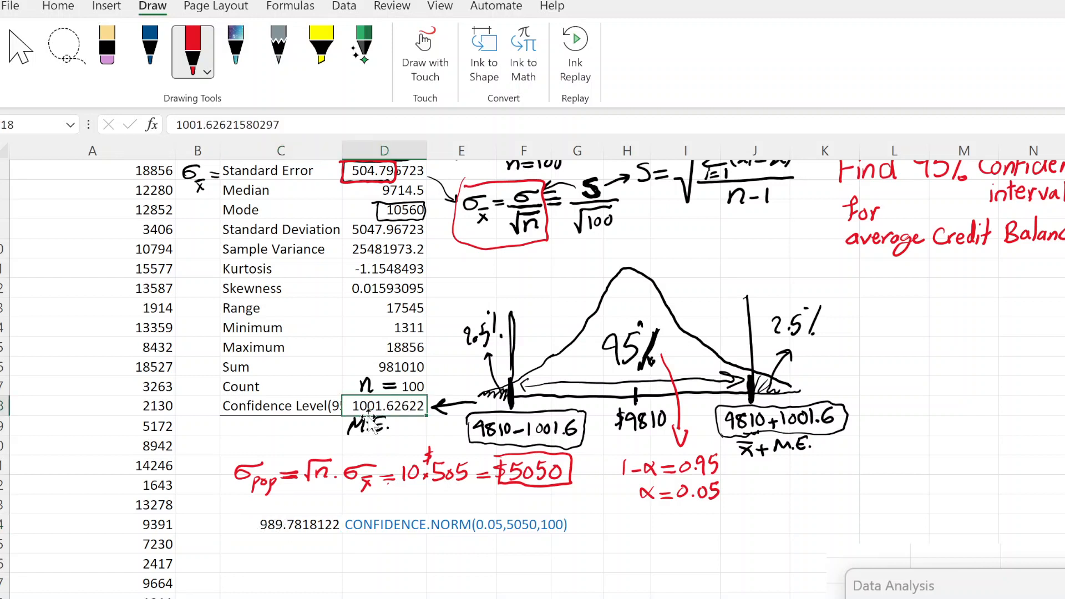
click(300, 408)
click(382, 407)
click(302, 409)
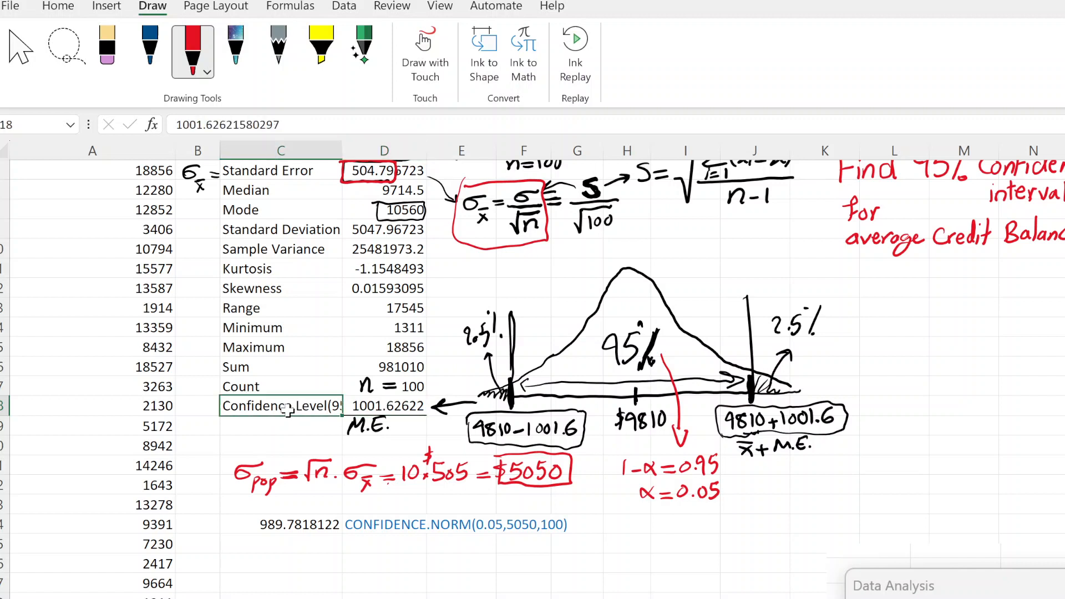
click(377, 409)
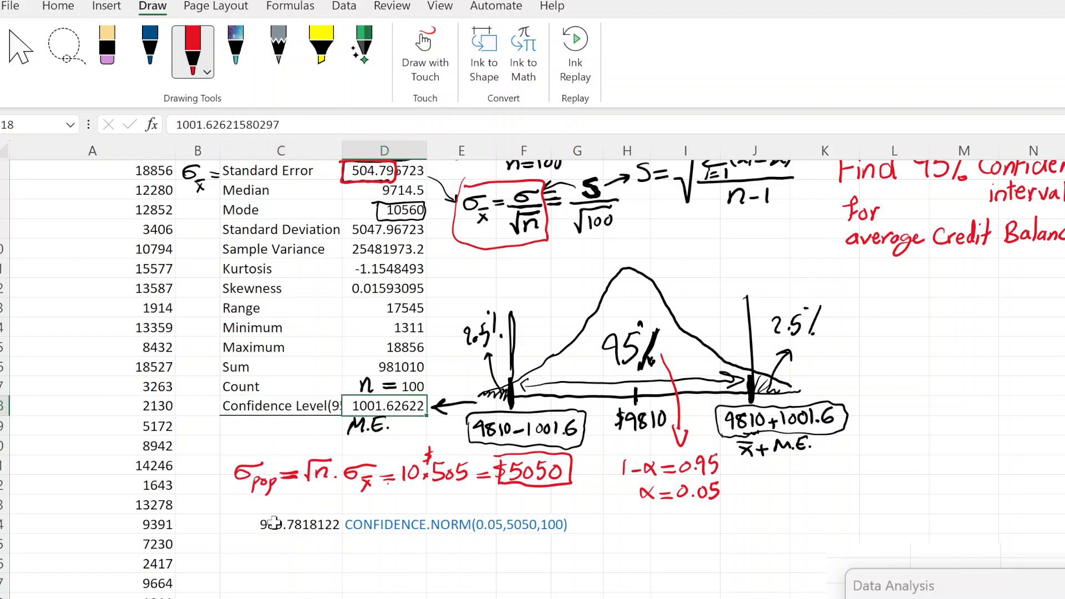
click(372, 524)
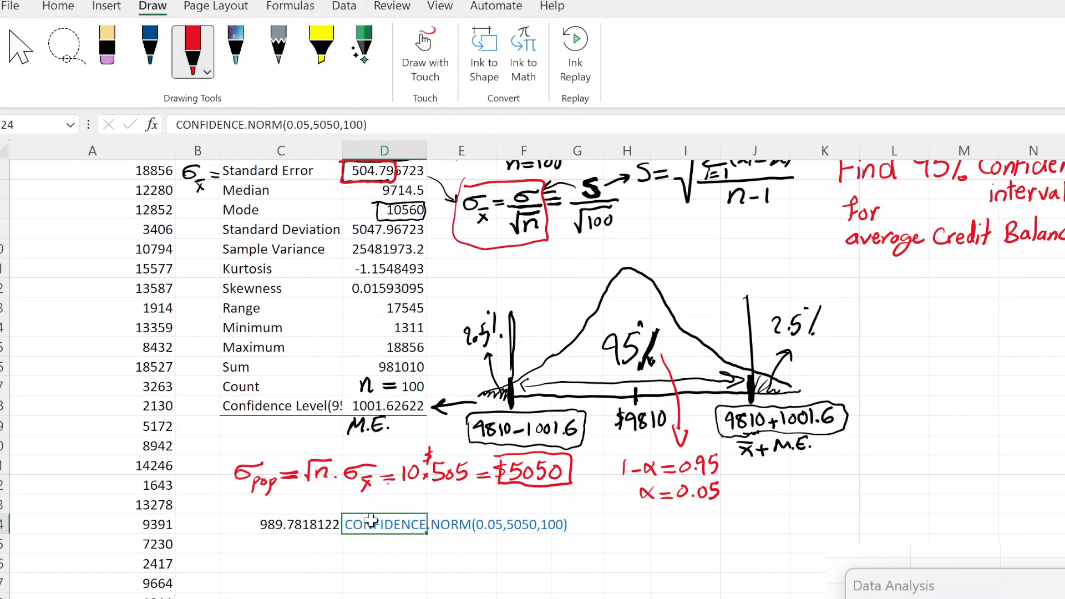
click(272, 409)
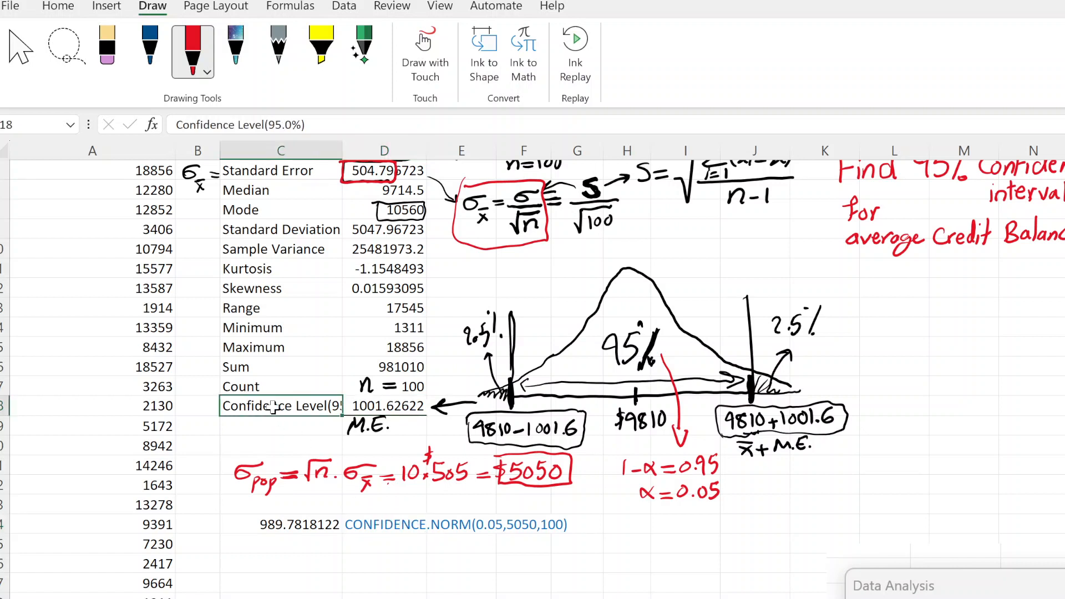
click(369, 409)
click(314, 409)
click(369, 409)
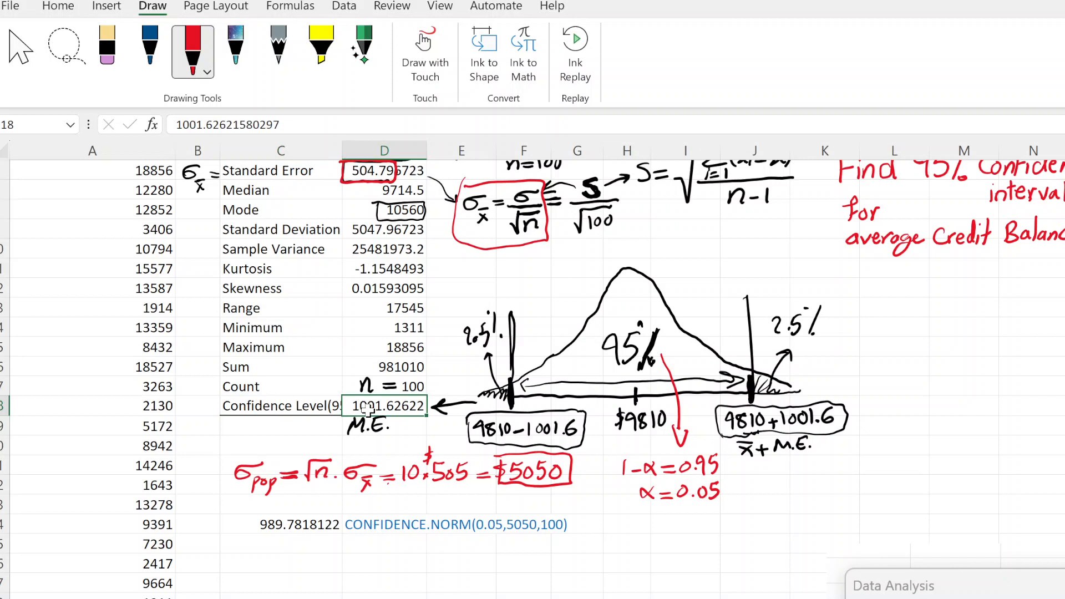
click(416, 525)
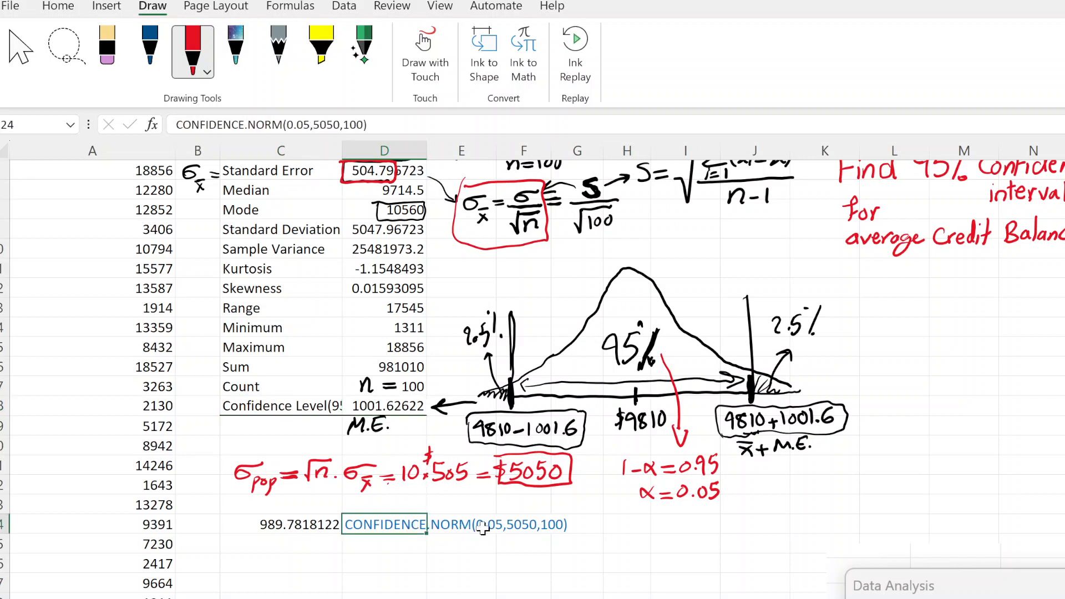
click(524, 526)
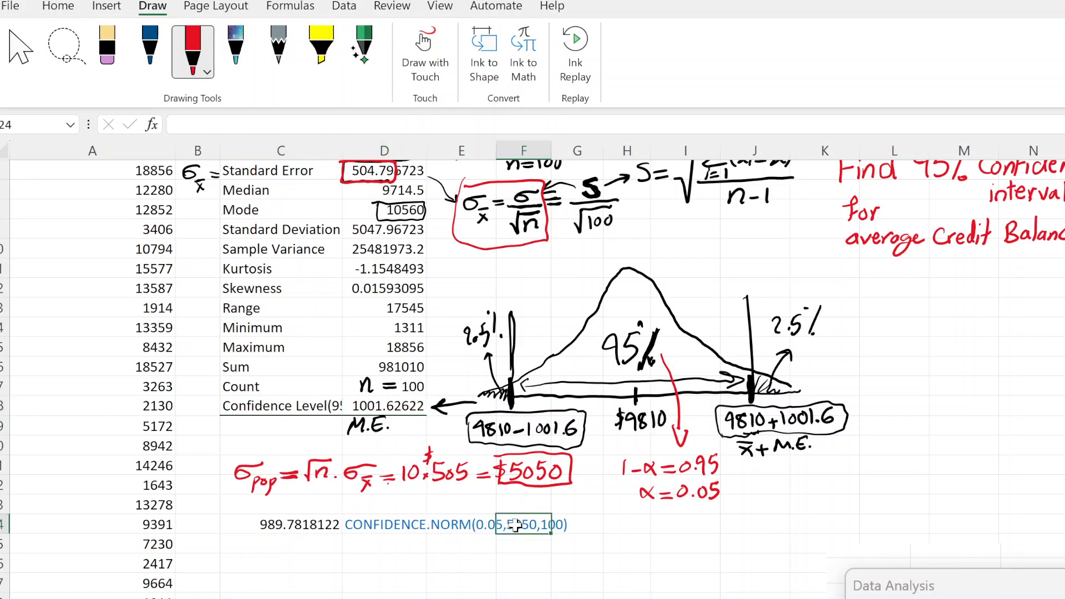
click(377, 526)
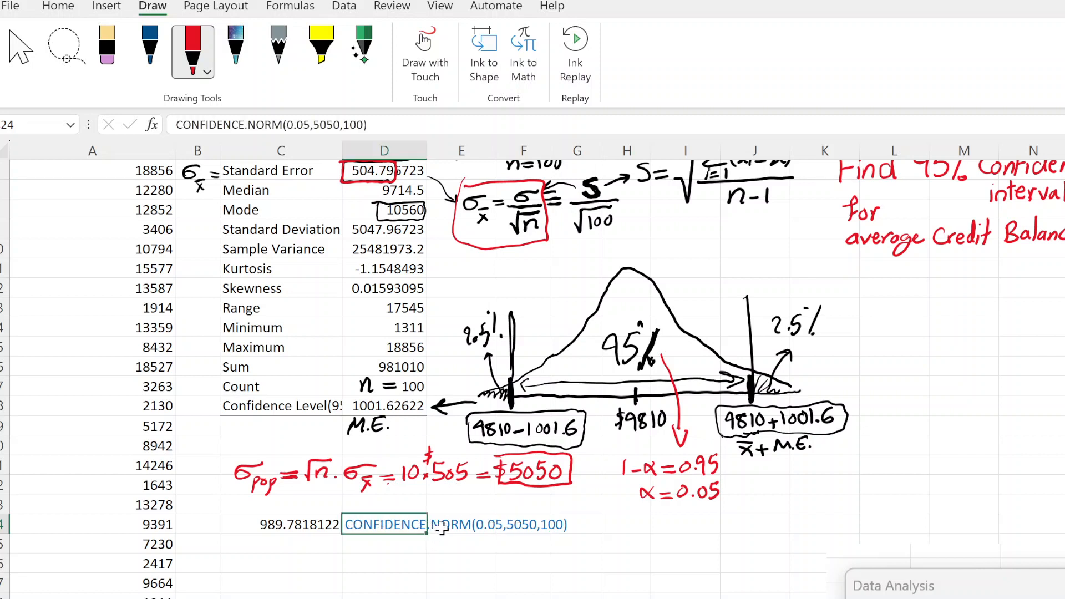
click(312, 525)
click(488, 524)
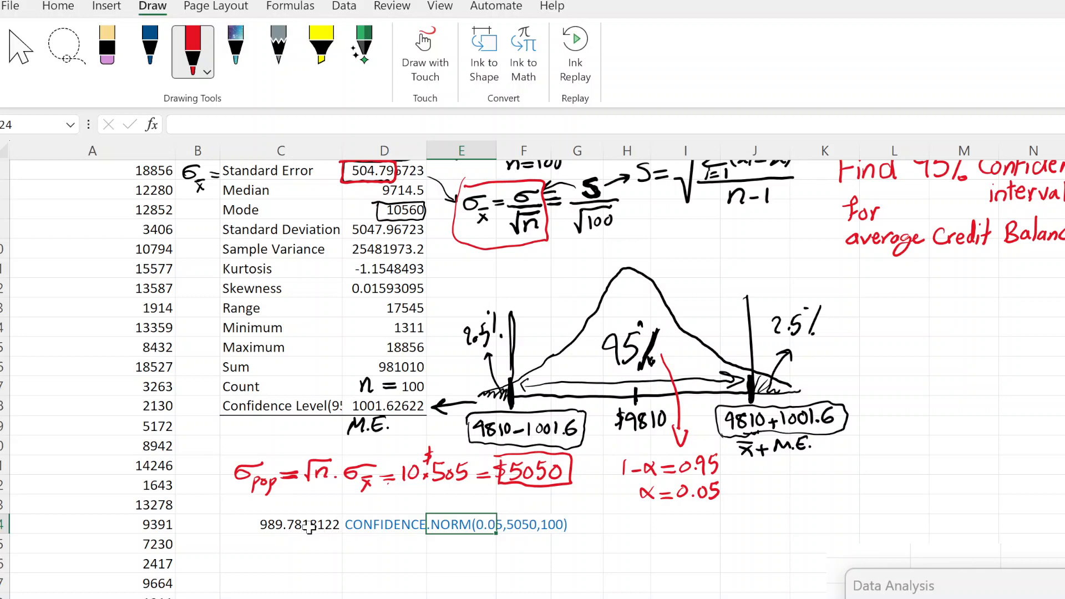
scroll(310, 526, up, 2)
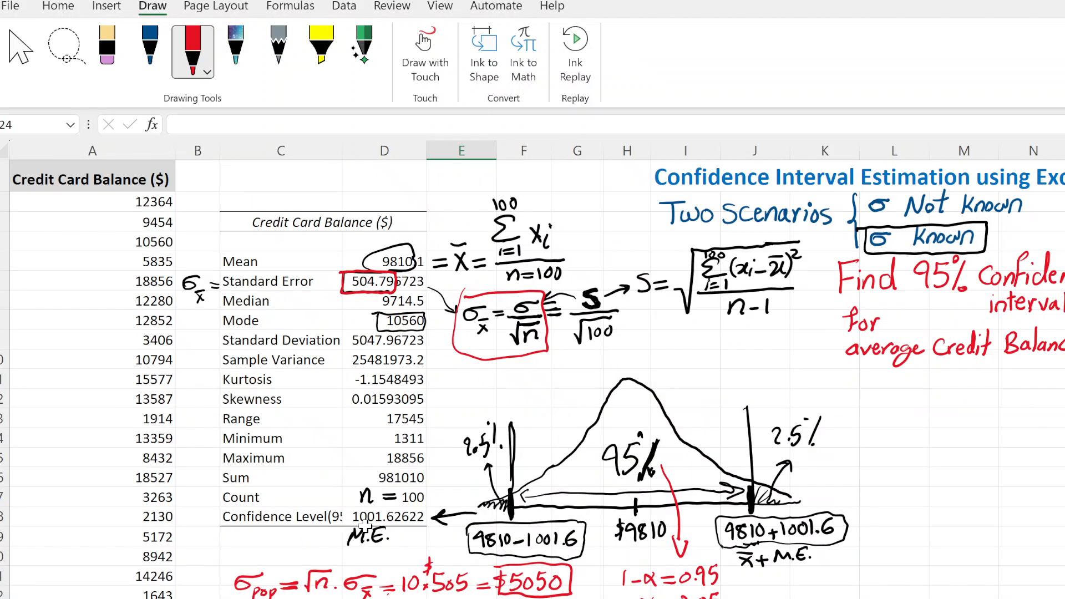
scroll(366, 524, down, 1)
scroll(471, 412, up, 1)
Step: Insert a histogram of the Credit Card Balance ($) column and place it over the statistics table
click(131, 171)
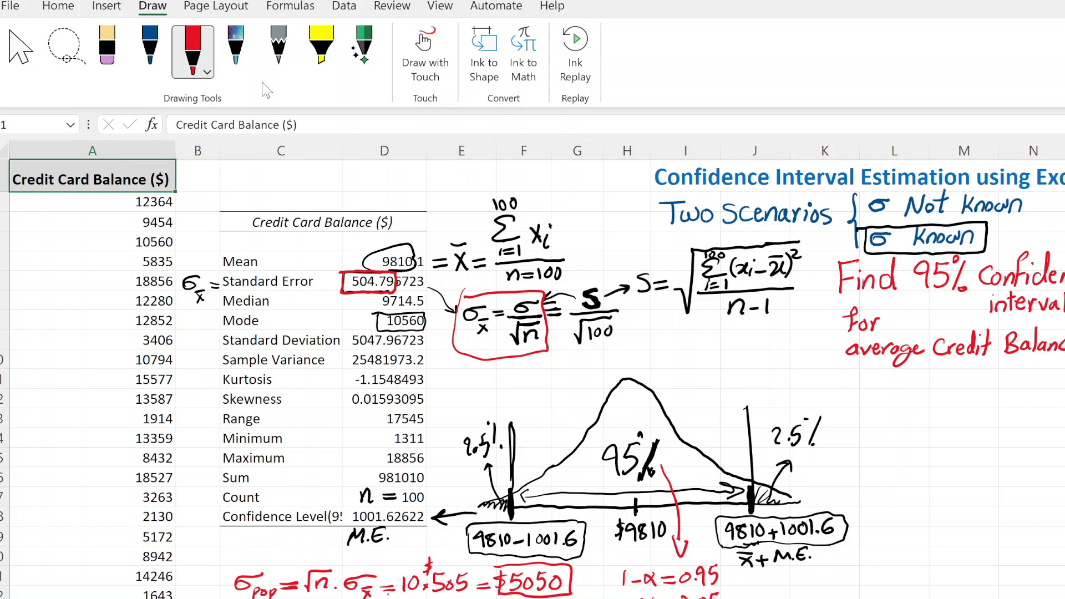
click(95, 7)
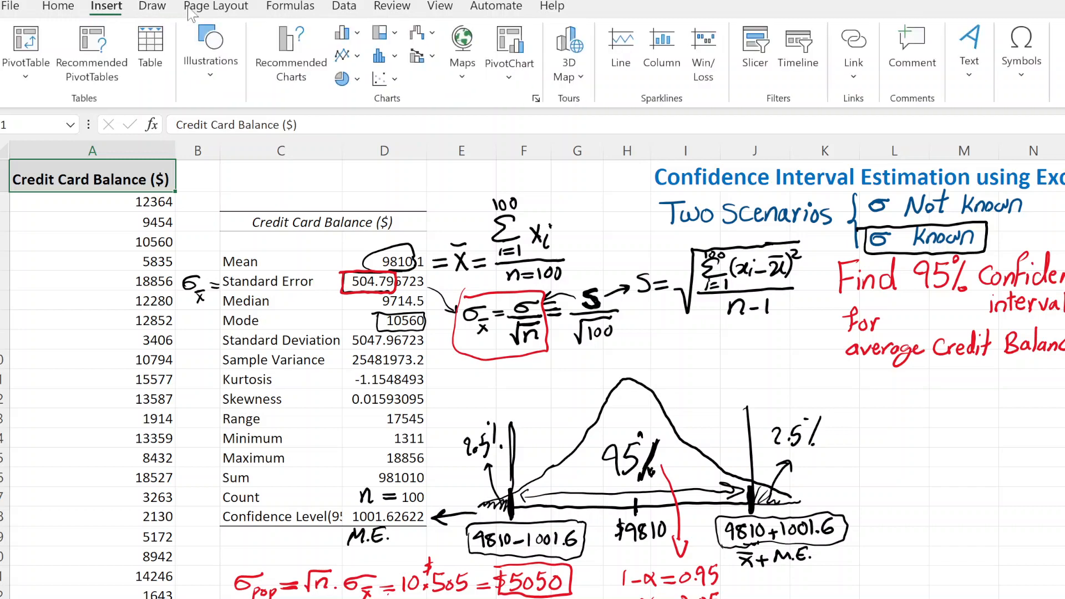
click(386, 55)
click(403, 116)
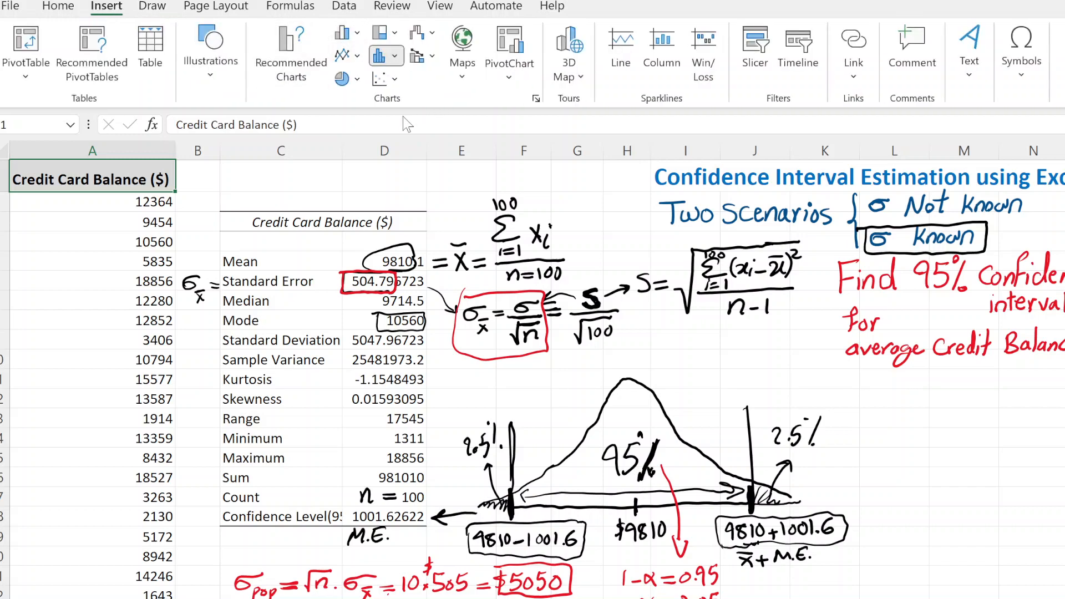
drag(582, 321, 750, 374)
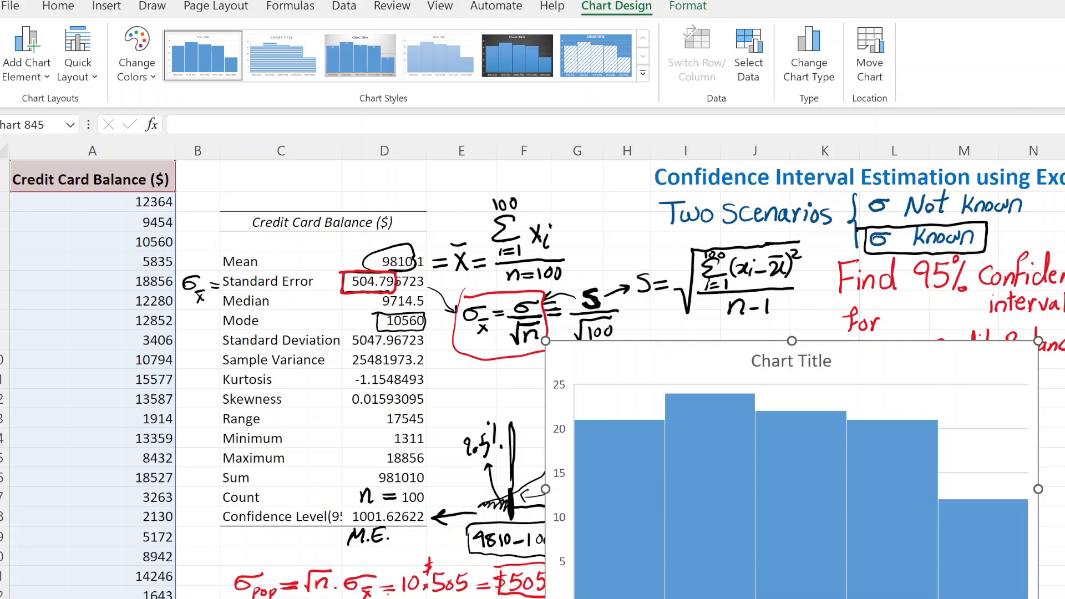
mouse_move(822, 356)
mouse_down()
mouse_move(708, 330)
mouse_move(565, 334)
mouse_move(501, 308)
mouse_up()
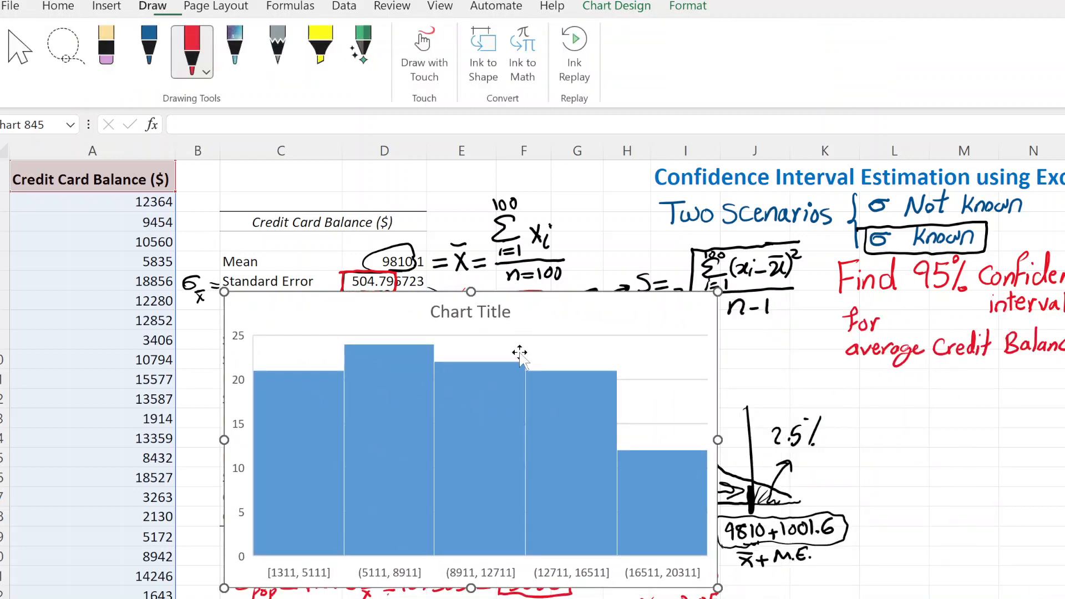
Step: Set the bin width of the histogram's horizontal axis to 1000
click(297, 572)
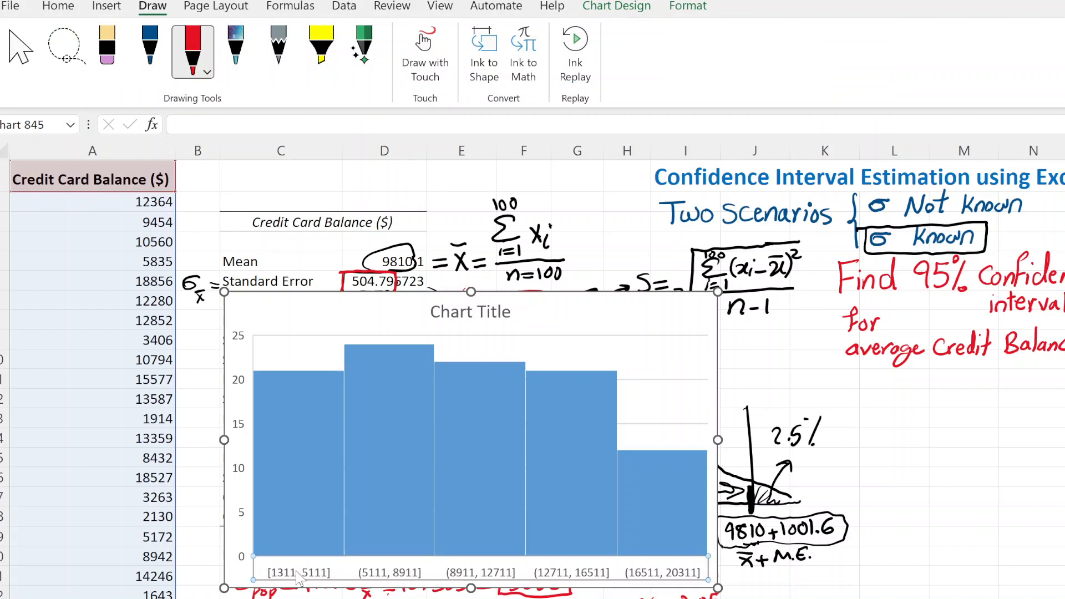
double_click(380, 572)
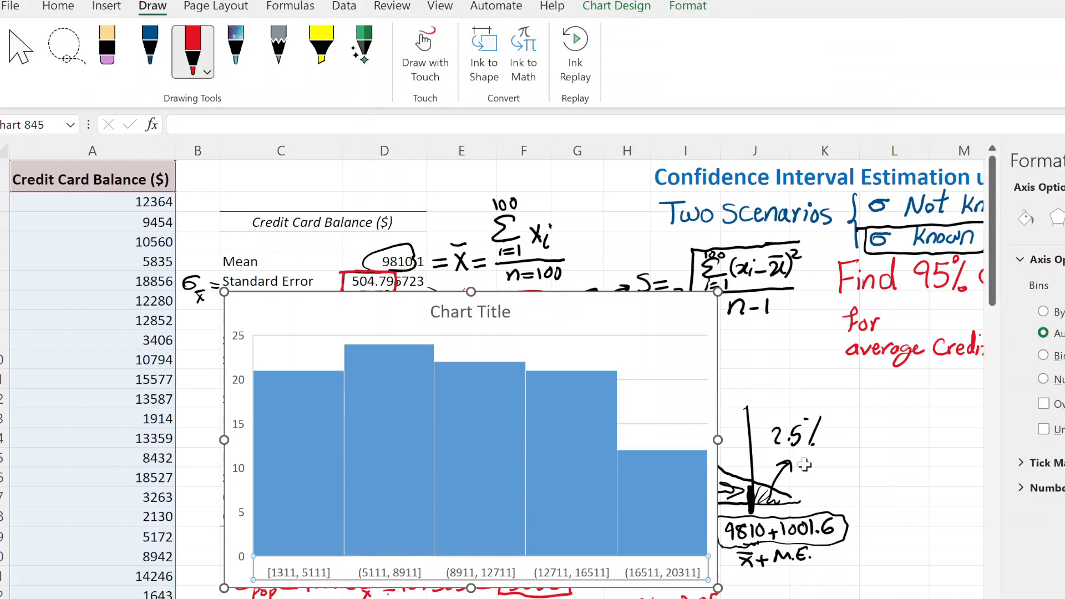
click(1043, 356)
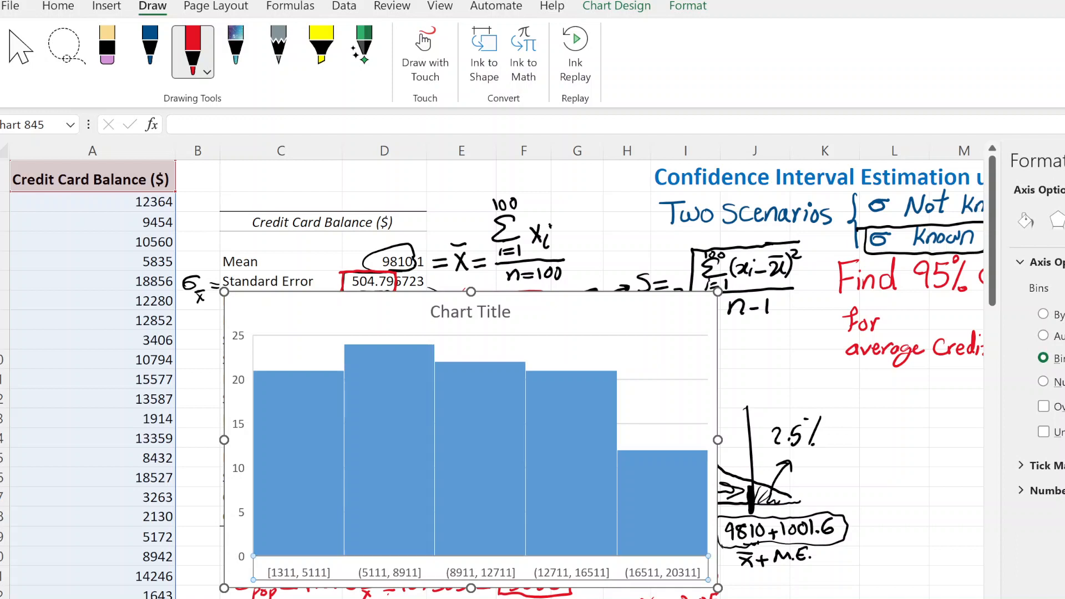
key(Return)
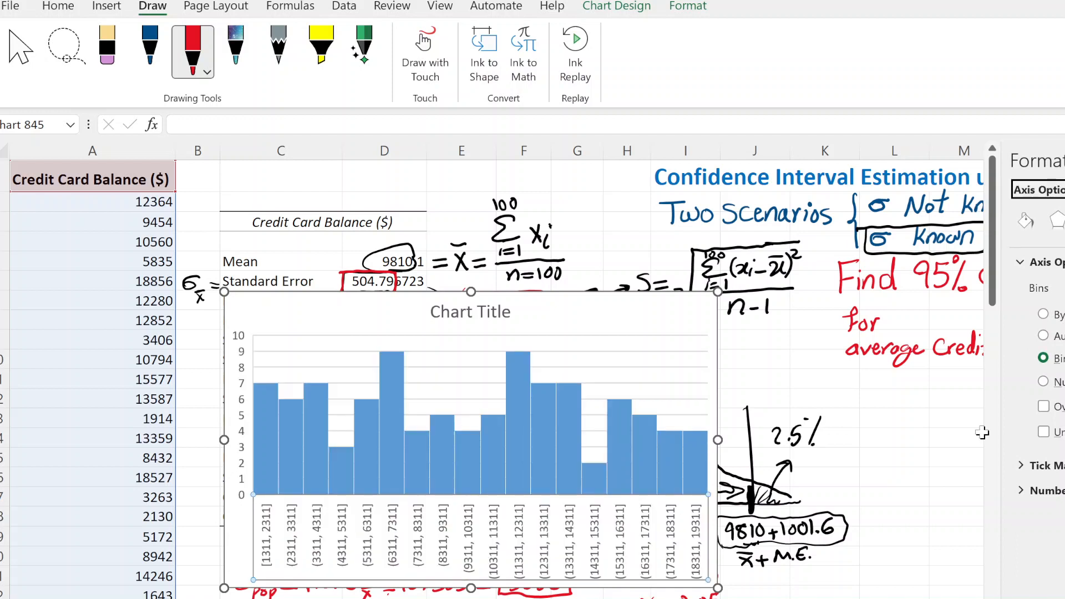
Step: Move the histogram below the CONFIDENCE.NORM formula row, clear of the table and handwritten notes, and close the chart formatting pane
click(564, 315)
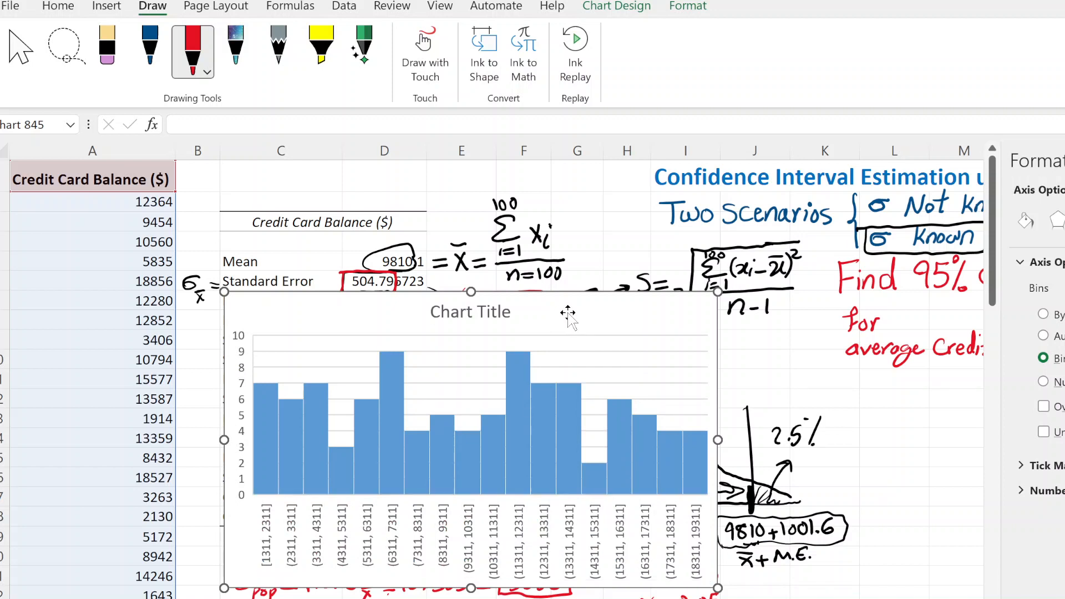
drag(560, 312, 574, 261)
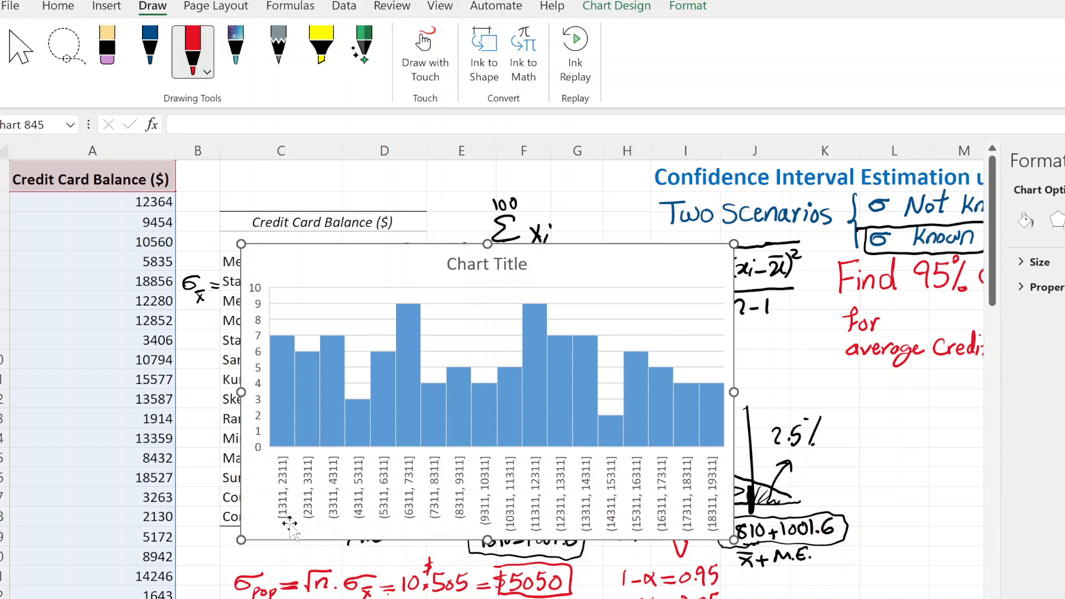
click(291, 513)
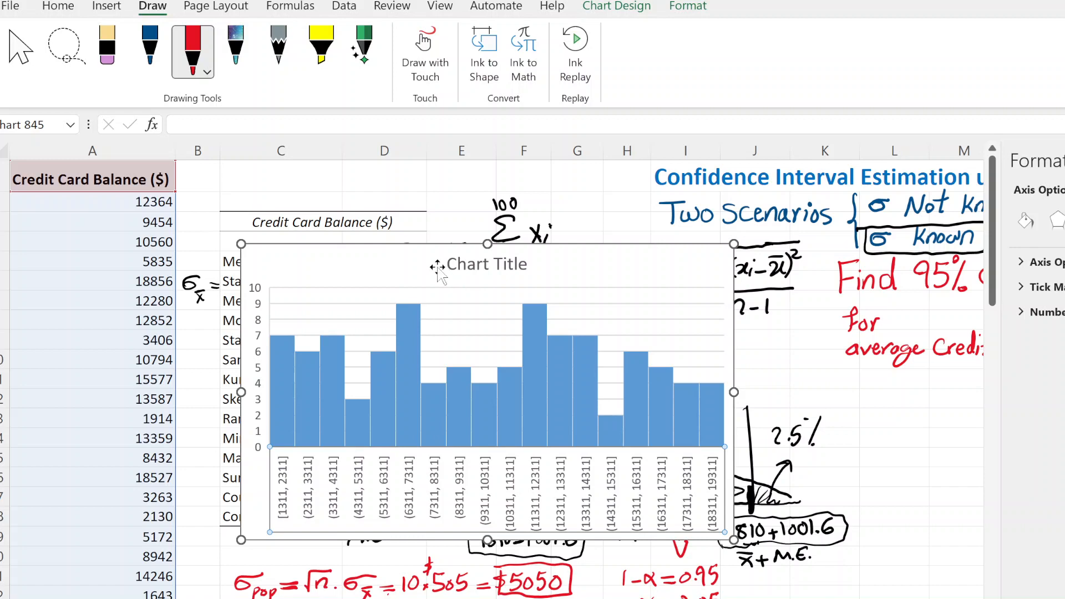
mouse_move(415, 254)
mouse_down()
mouse_move(490, 321)
mouse_move(475, 363)
mouse_move(345, 171)
mouse_move(281, 311)
mouse_move(260, 282)
mouse_move(561, 285)
mouse_move(511, 264)
mouse_move(555, 596)
mouse_up()
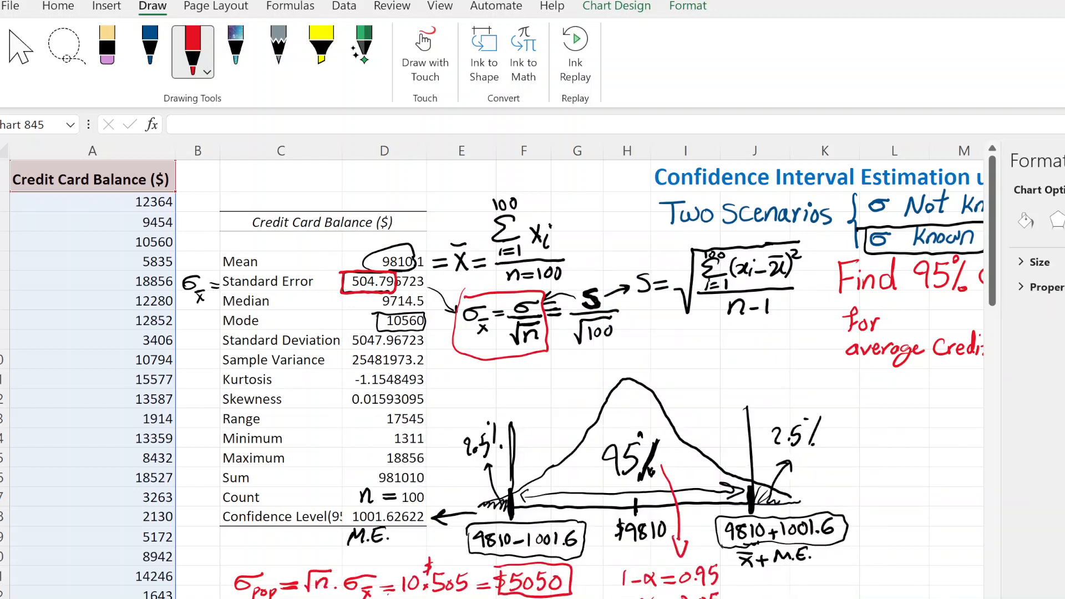
click(1064, 161)
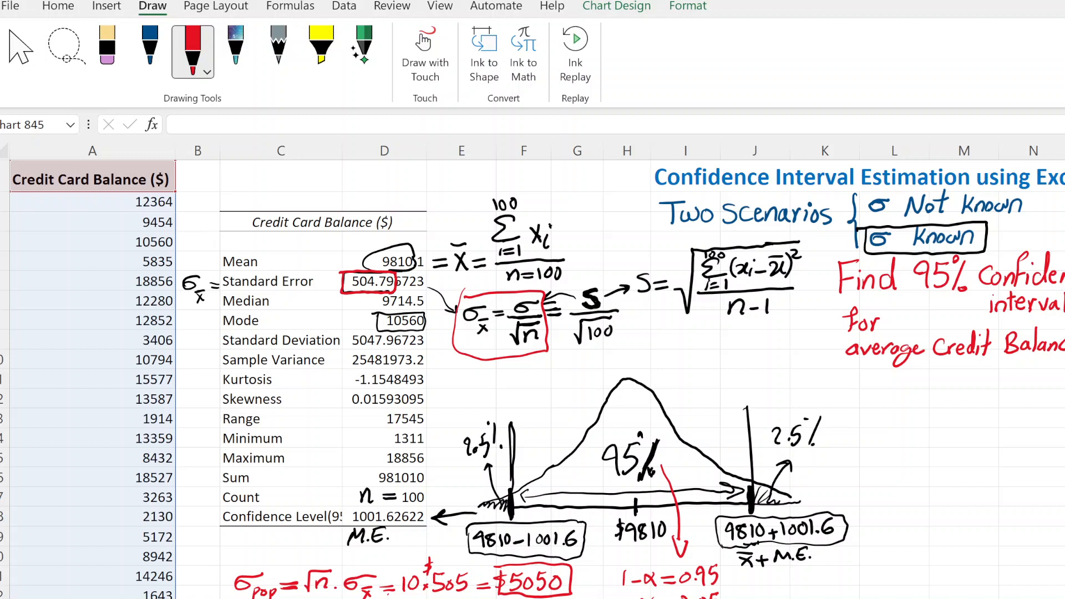
drag(755, 321, 755, 261)
scroll(532, 380, down, 1)
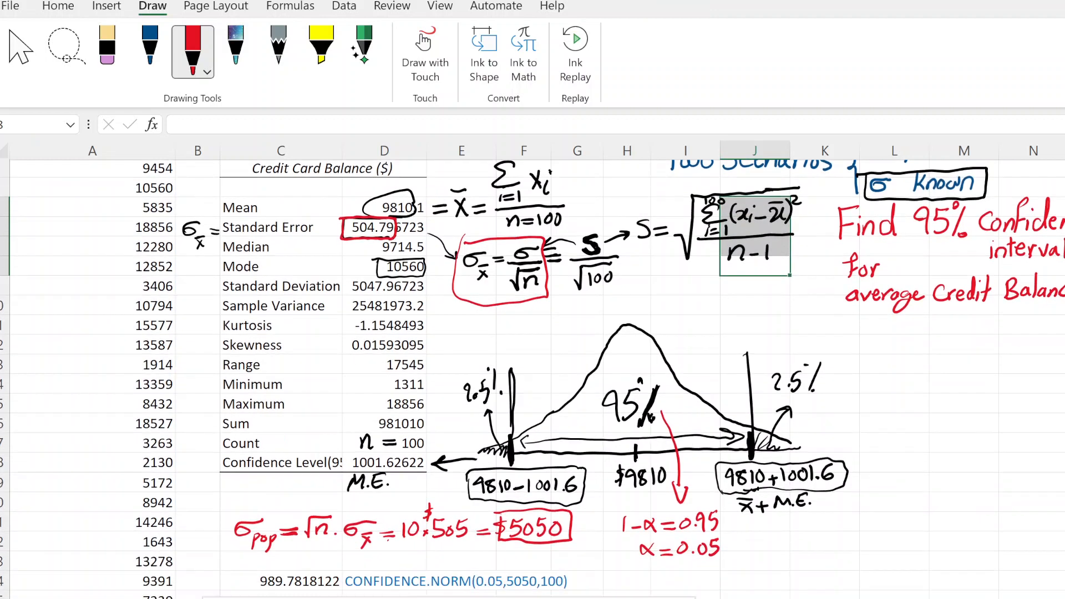
scroll(533, 379, up, 1)
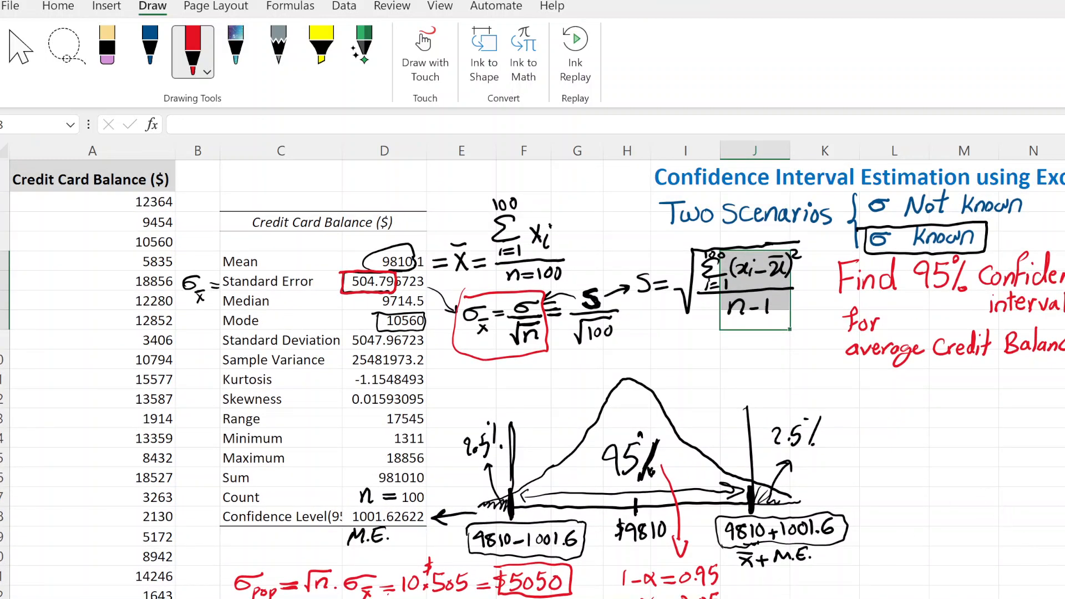